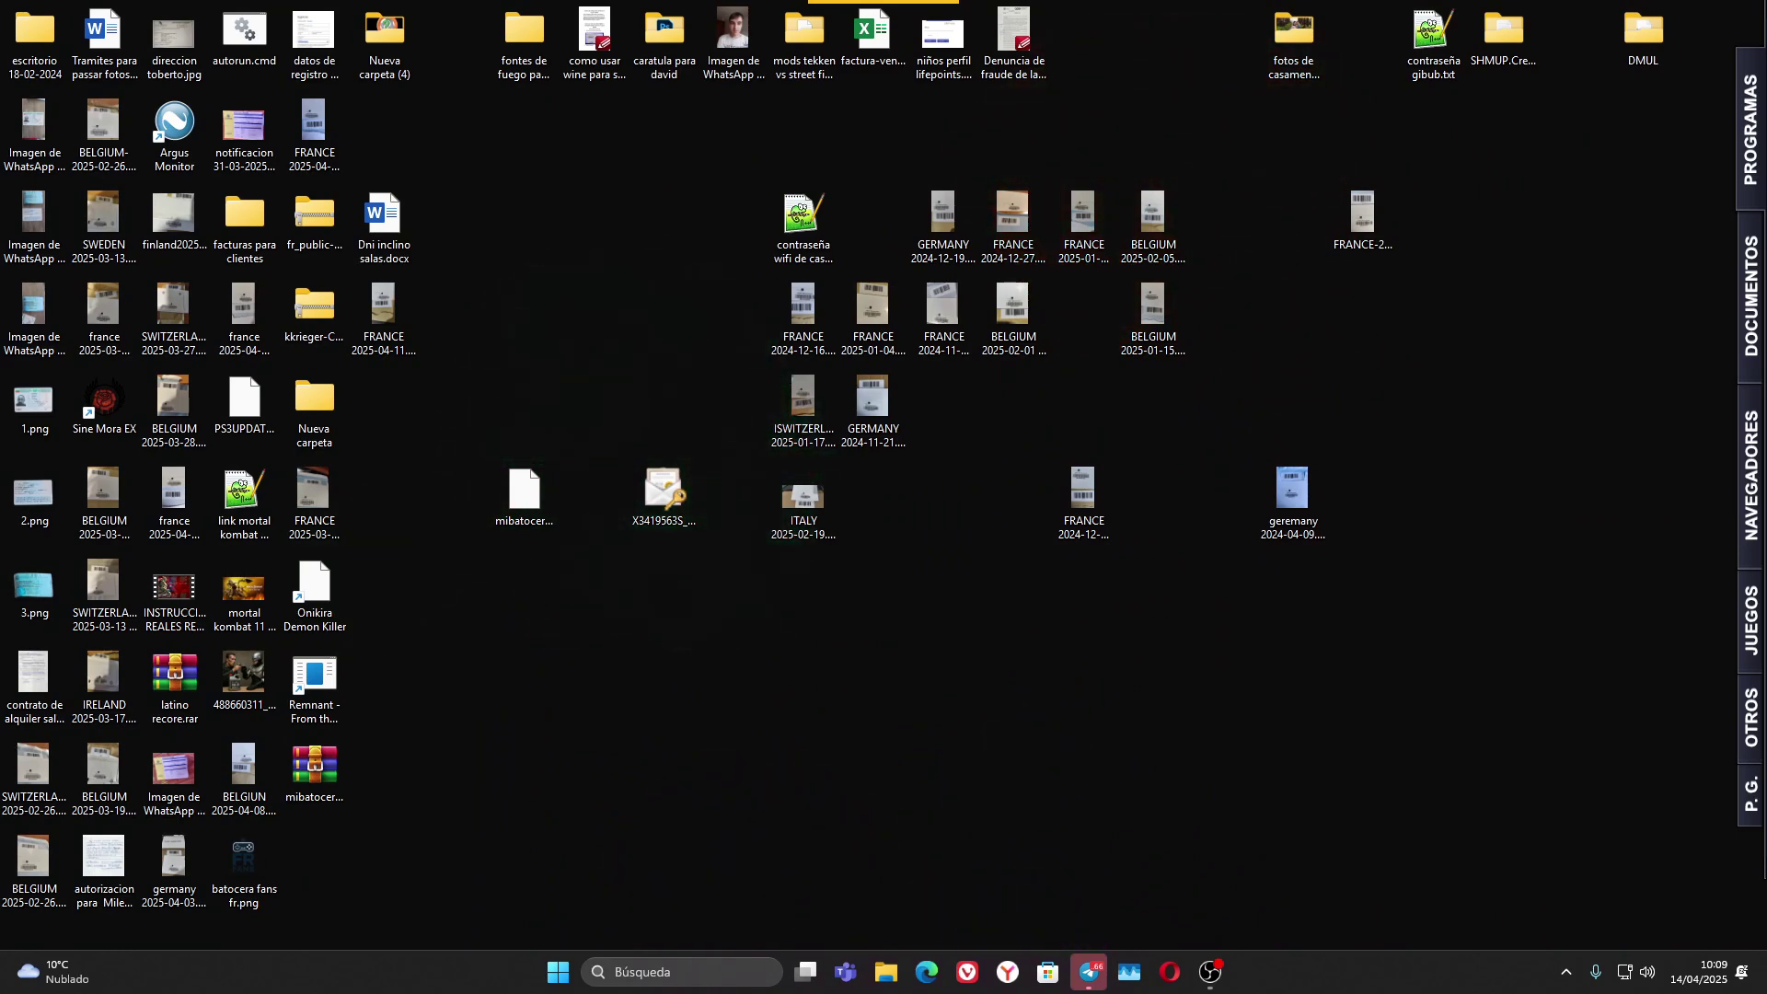
# Step: Open batocera-boot.conf from the BATOCERA (J:) drive for editing in Notepad++
pyautogui.press('super+e')
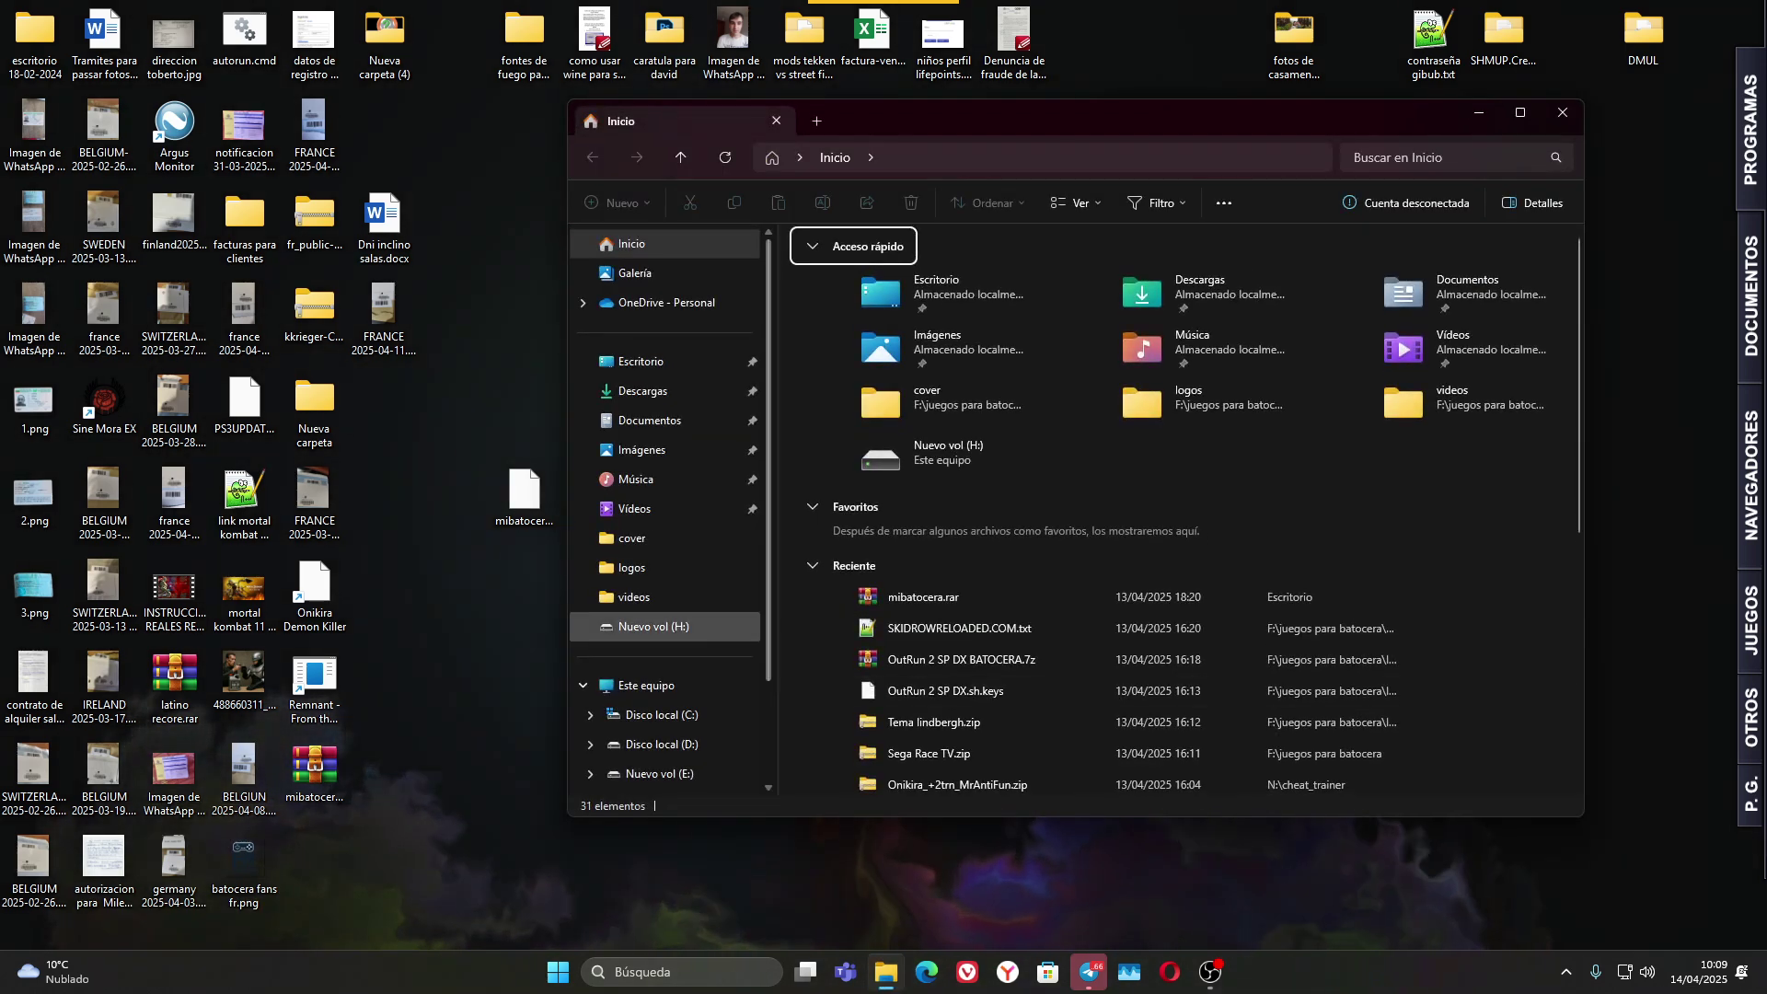
pyautogui.click(646, 685)
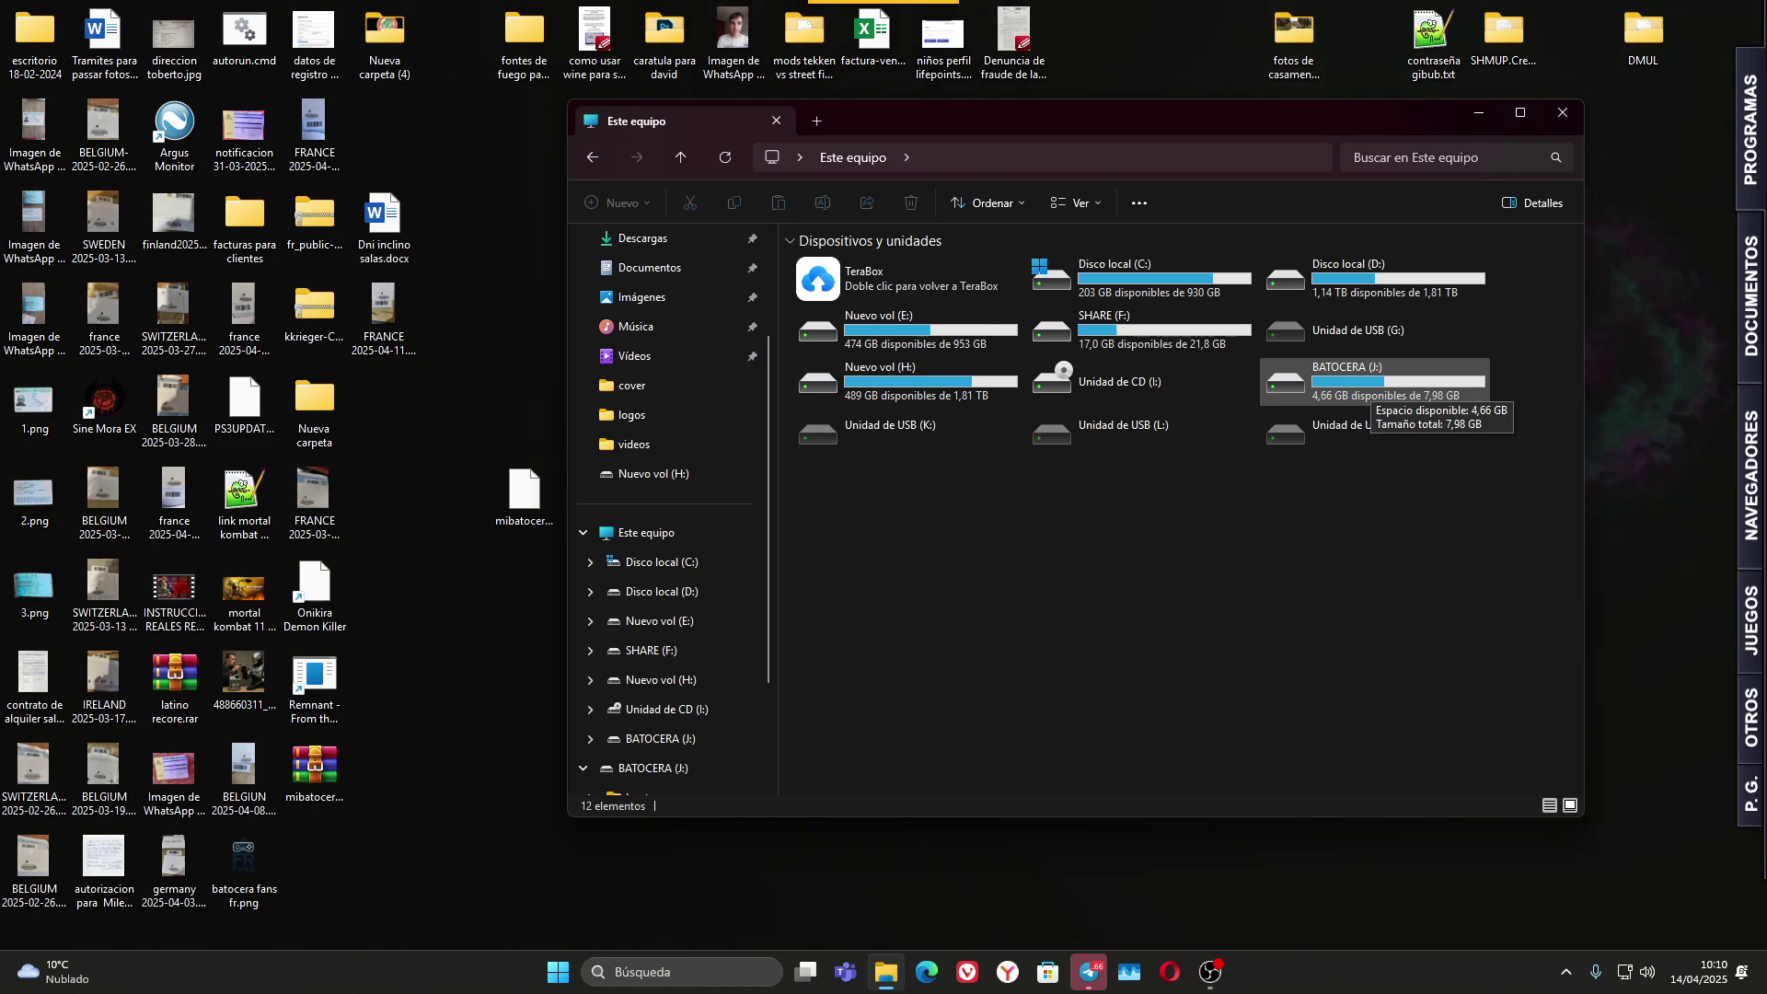
pyautogui.doubleClick(1362, 381)
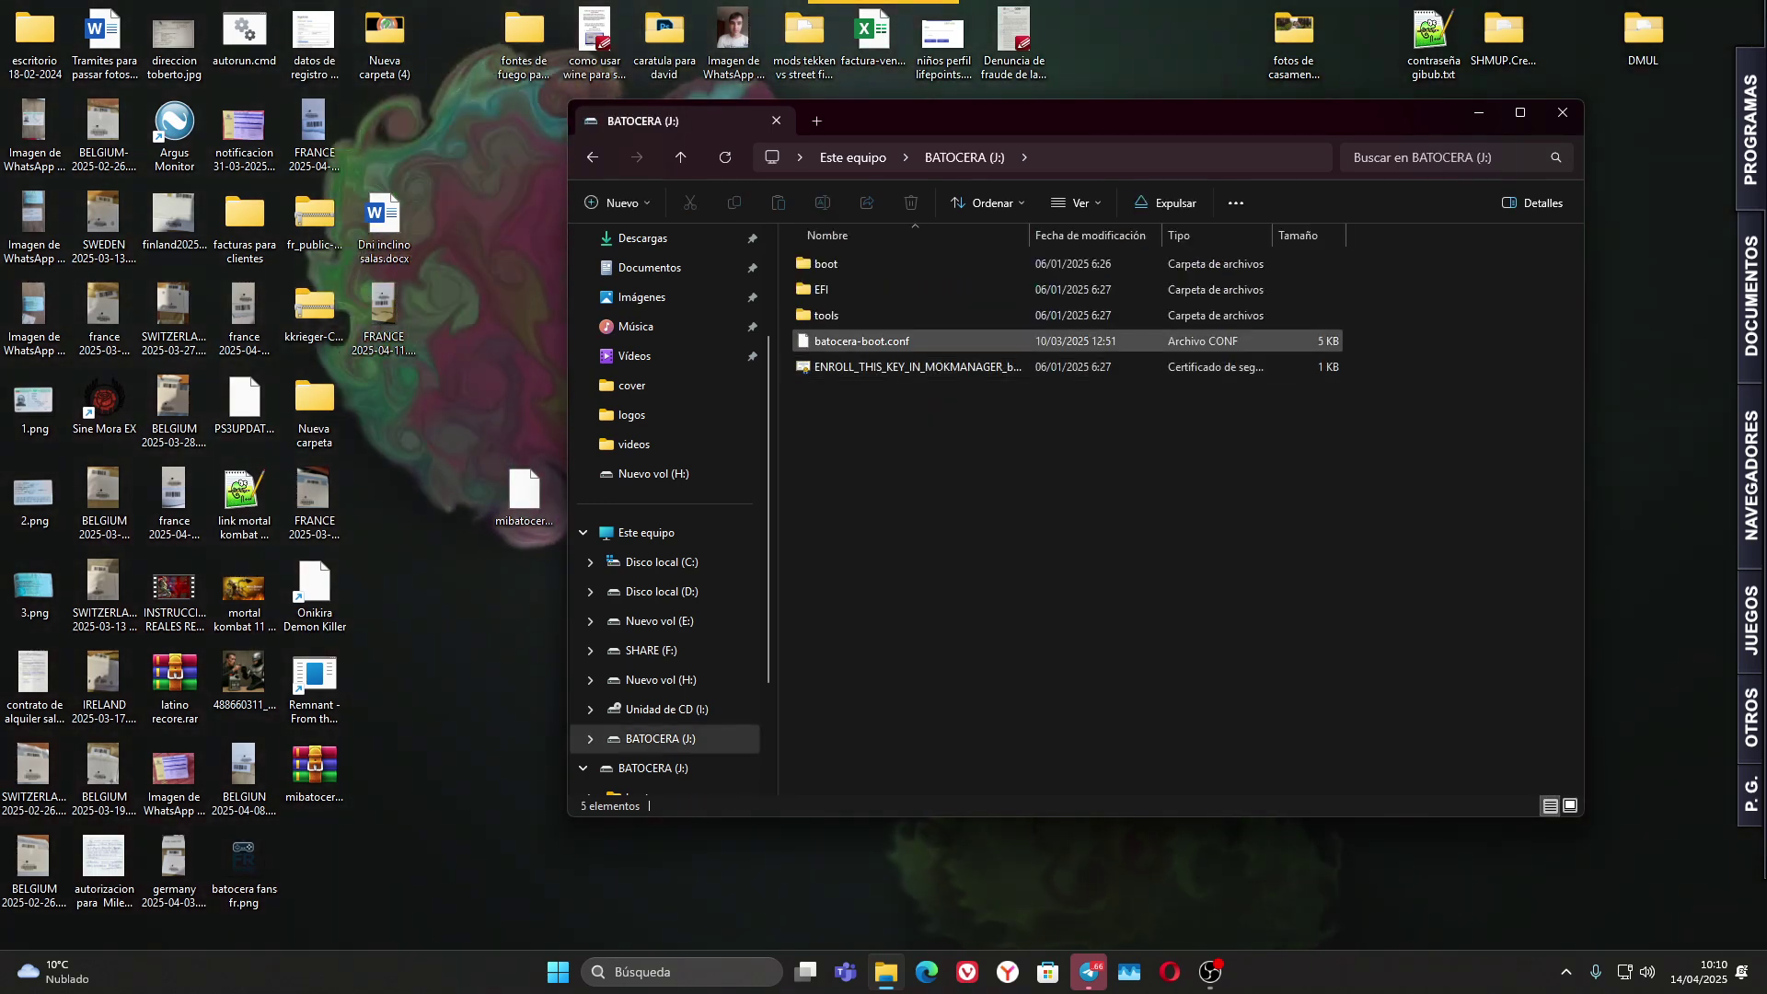
pyautogui.rightClick(902, 345)
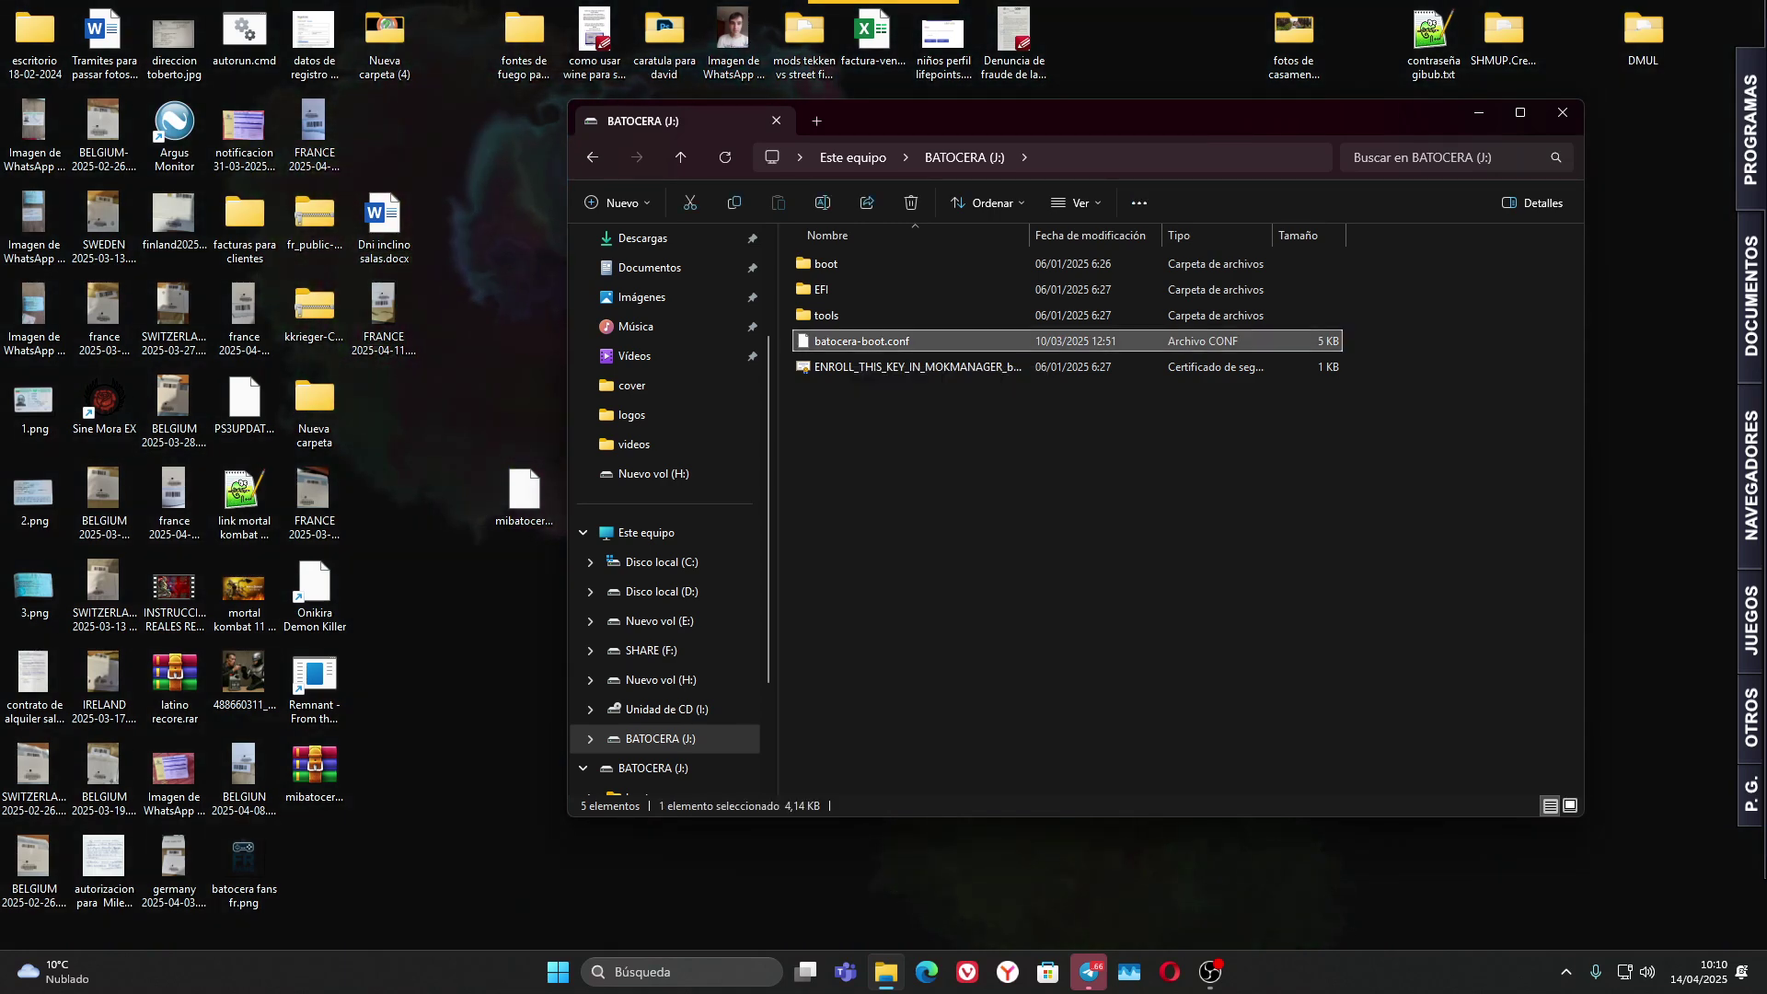
pyautogui.click(1007, 606)
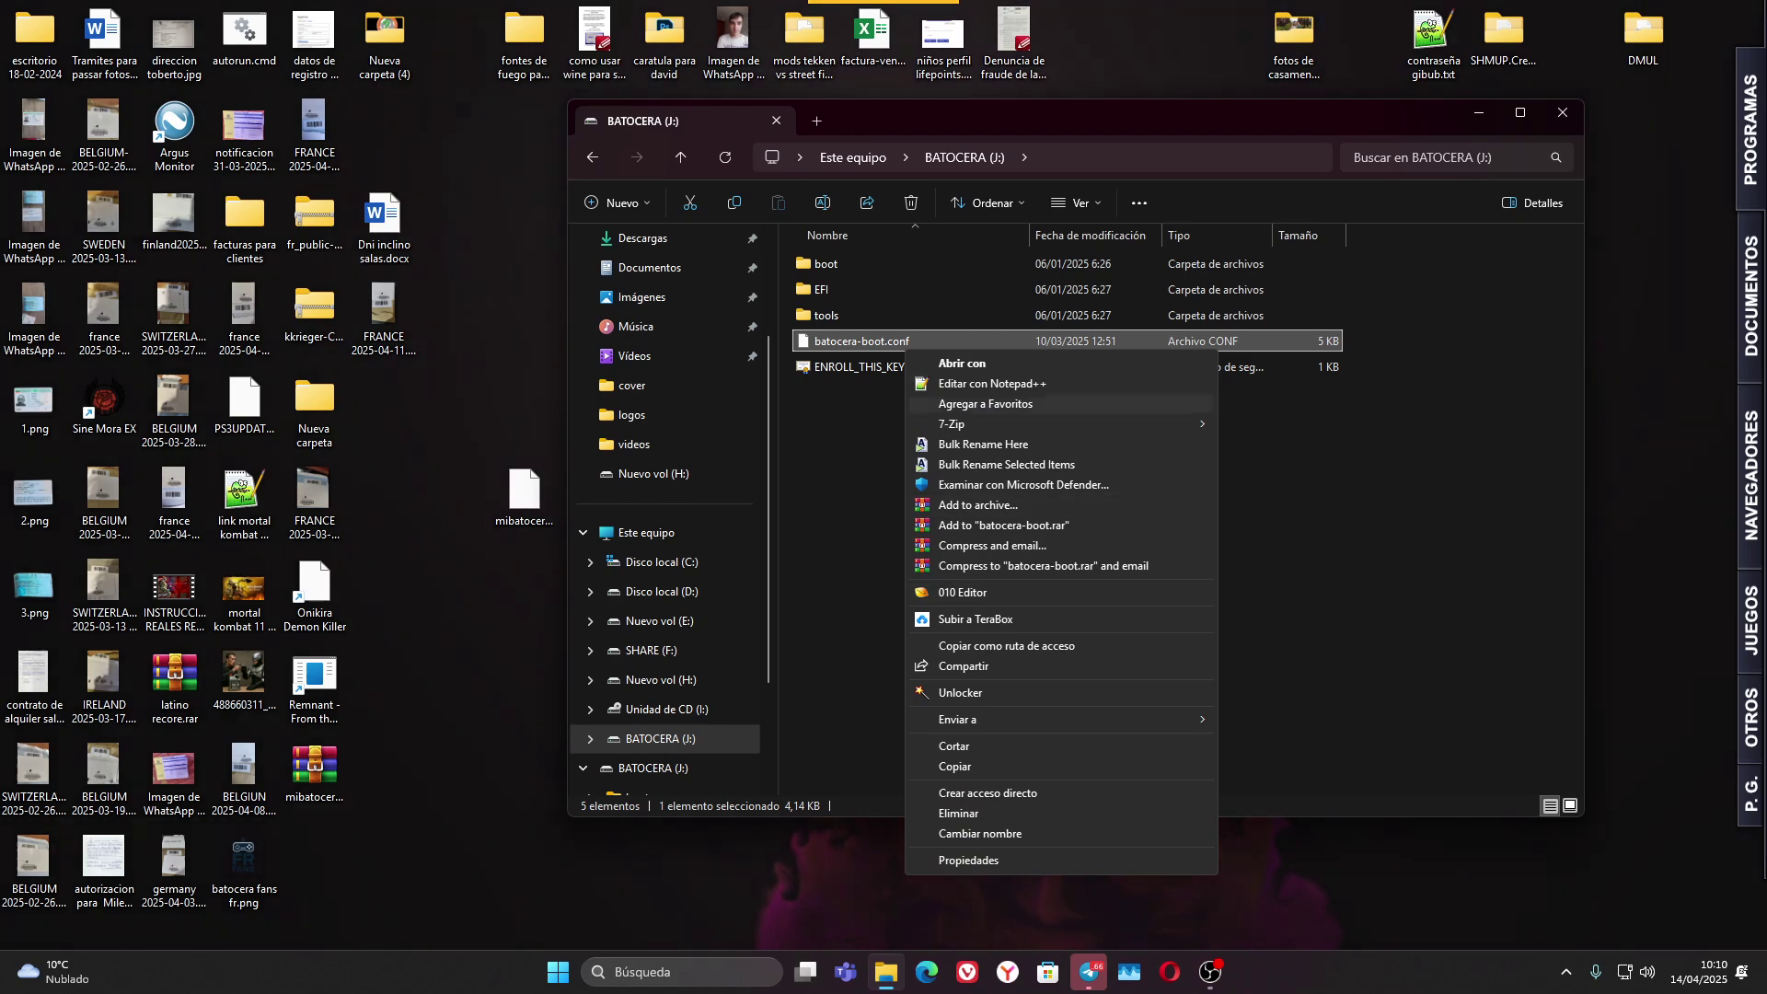
pyautogui.click(993, 384)
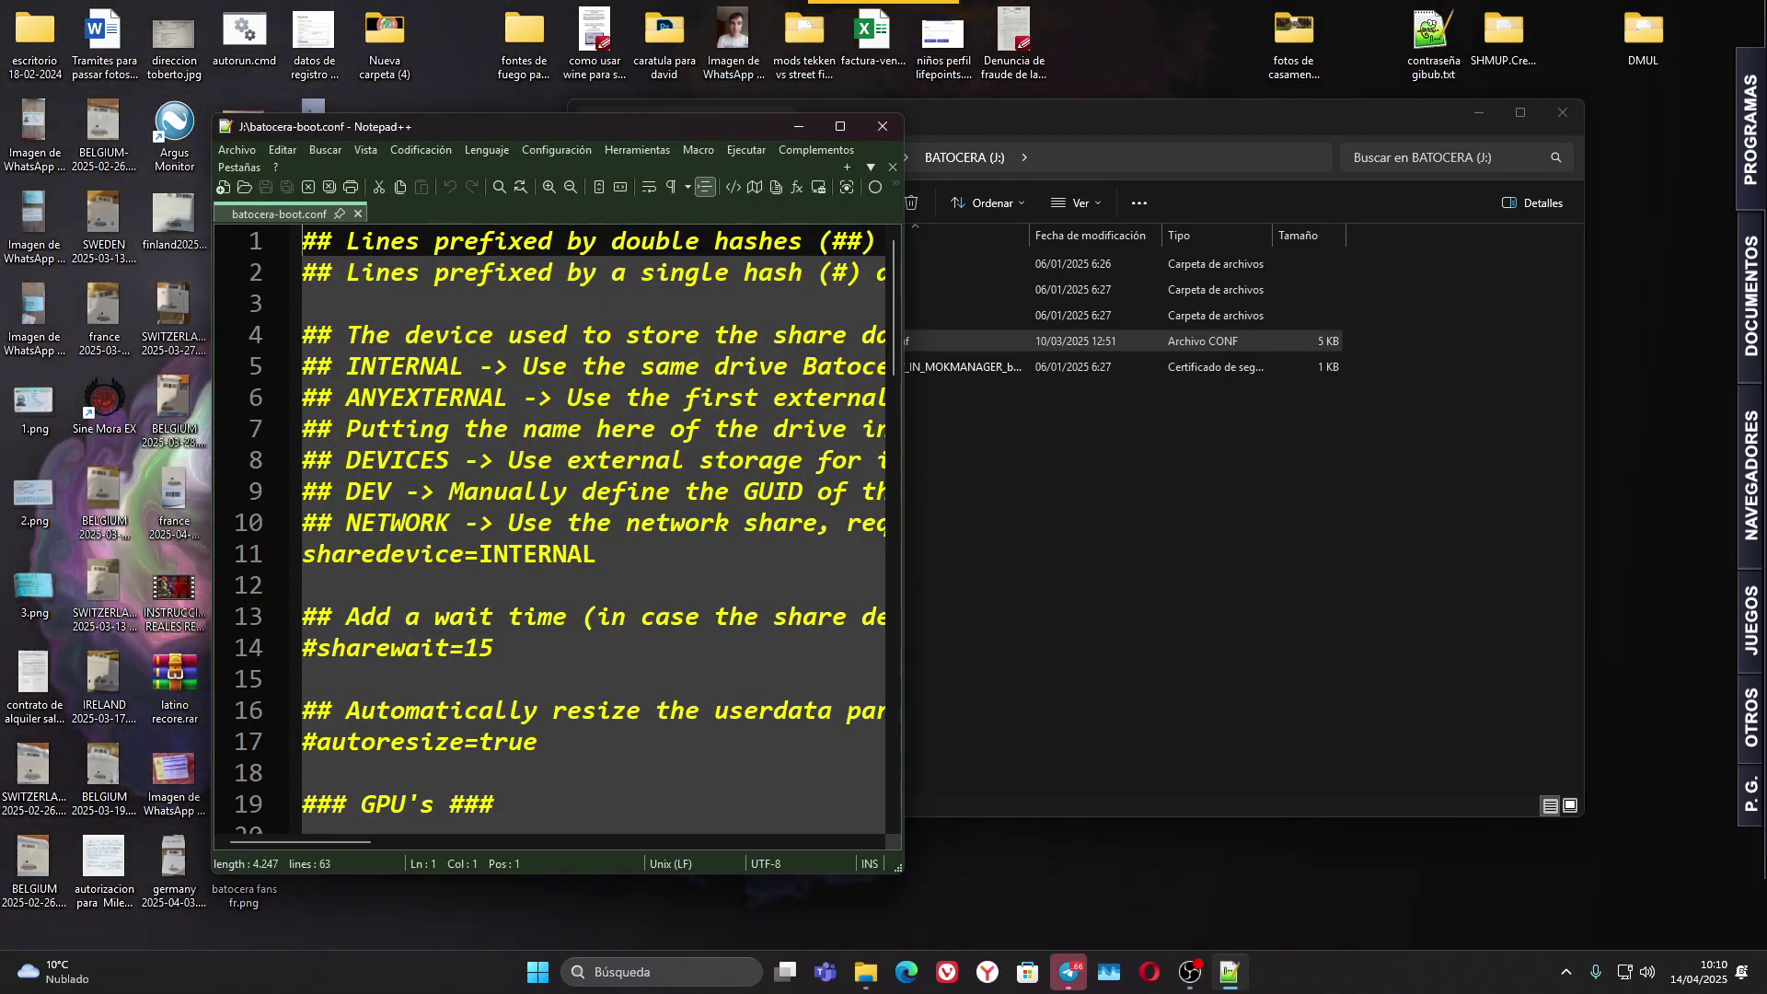
# Step: Uncomment the autoresize=true line in batocera-boot.conf, save the file, and close the editor
pyautogui.moveTo(303, 742); pyautogui.dragTo(317, 742)
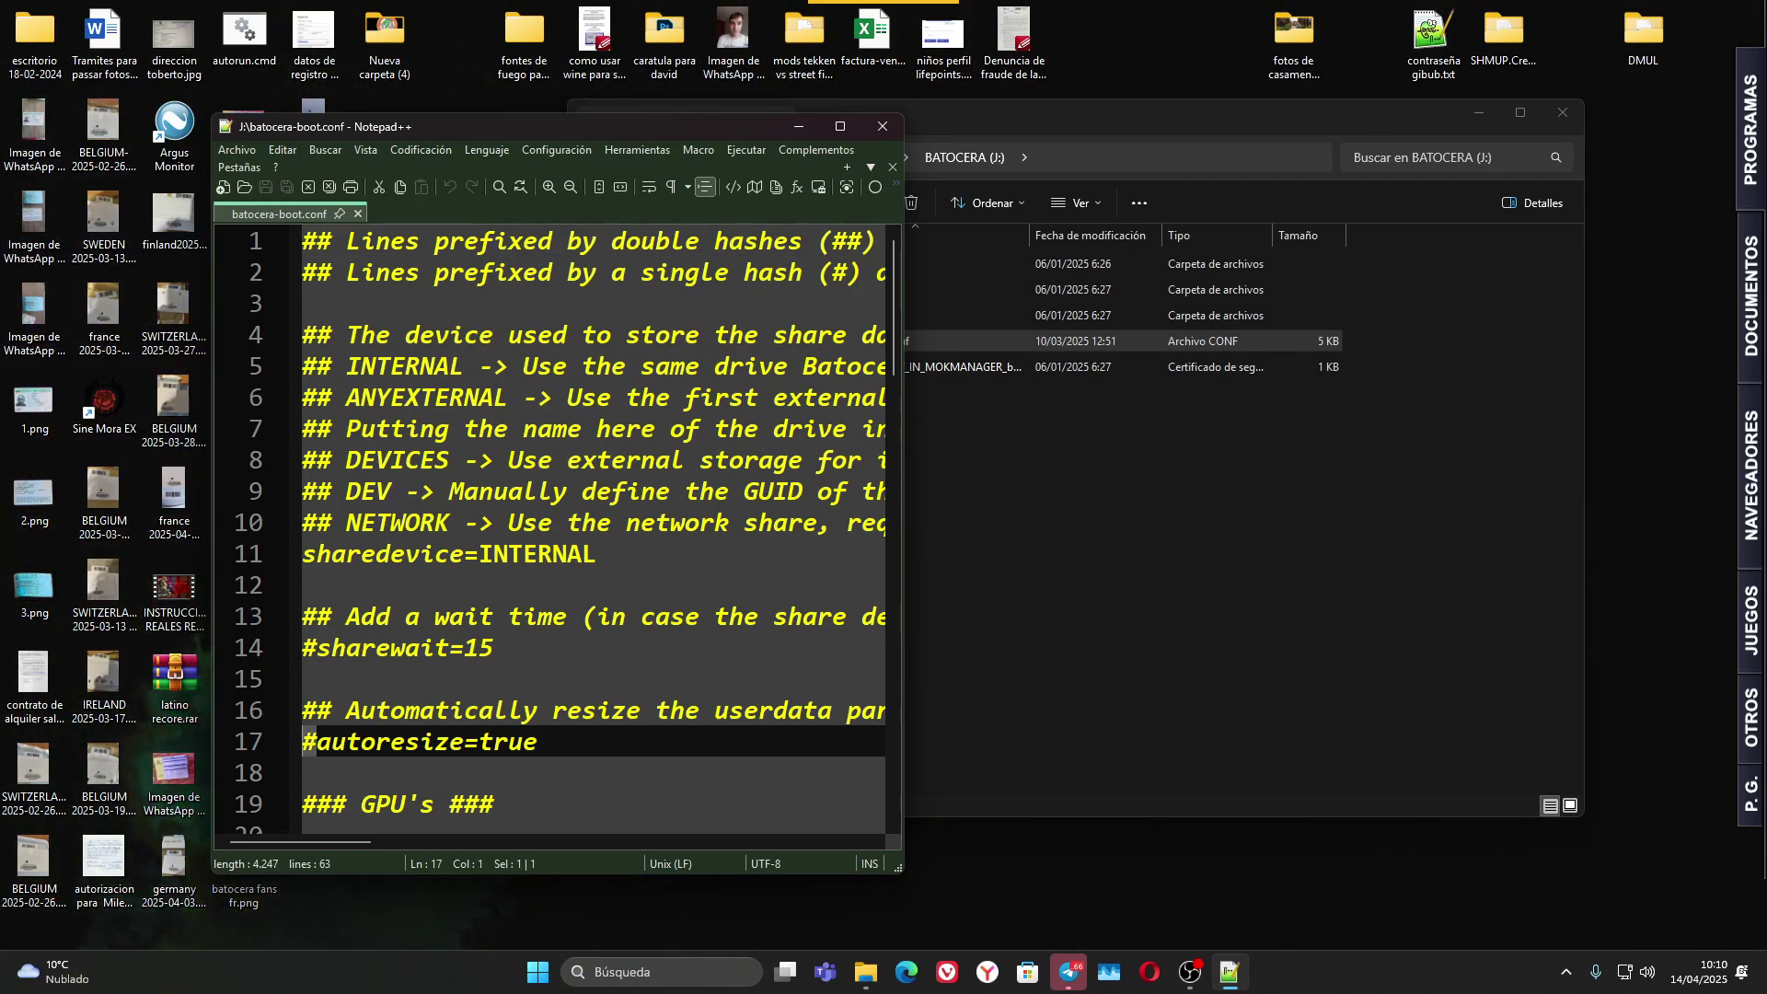
pyautogui.press('Delete')
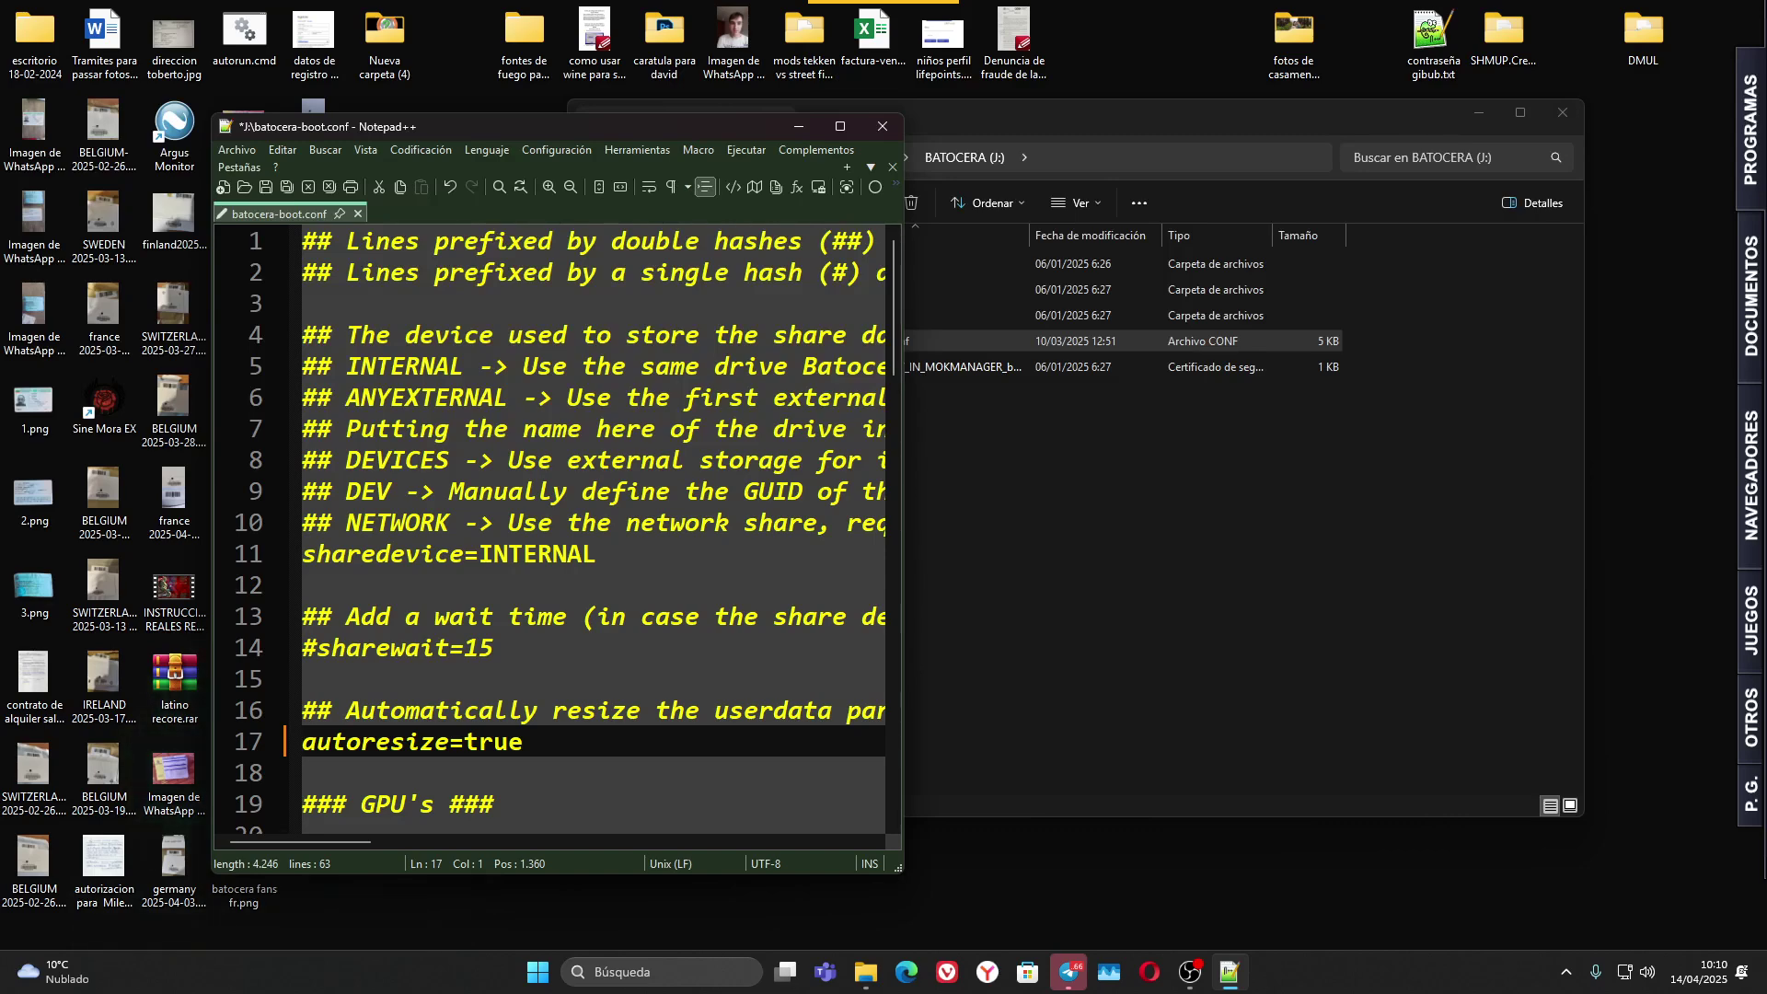
pyautogui.write('3')
pyautogui.press('BackSpace')
pyautogui.hotkey('ctrl', 's')
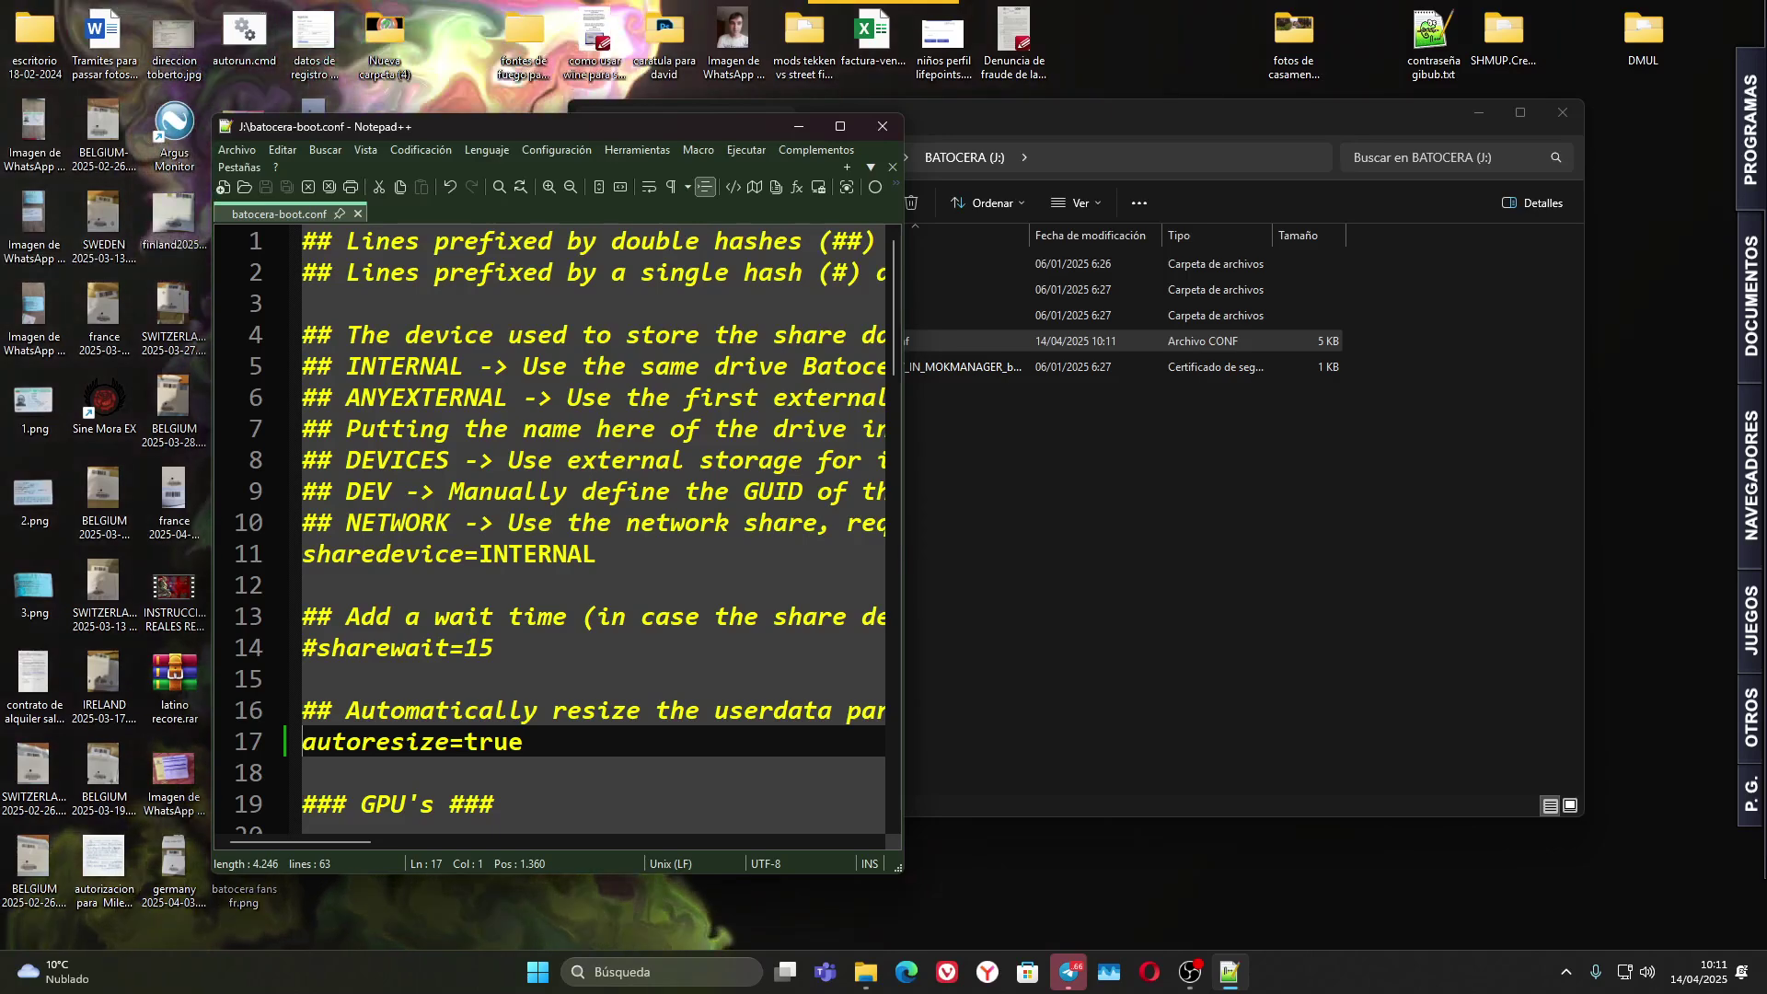
pyautogui.click(358, 213)
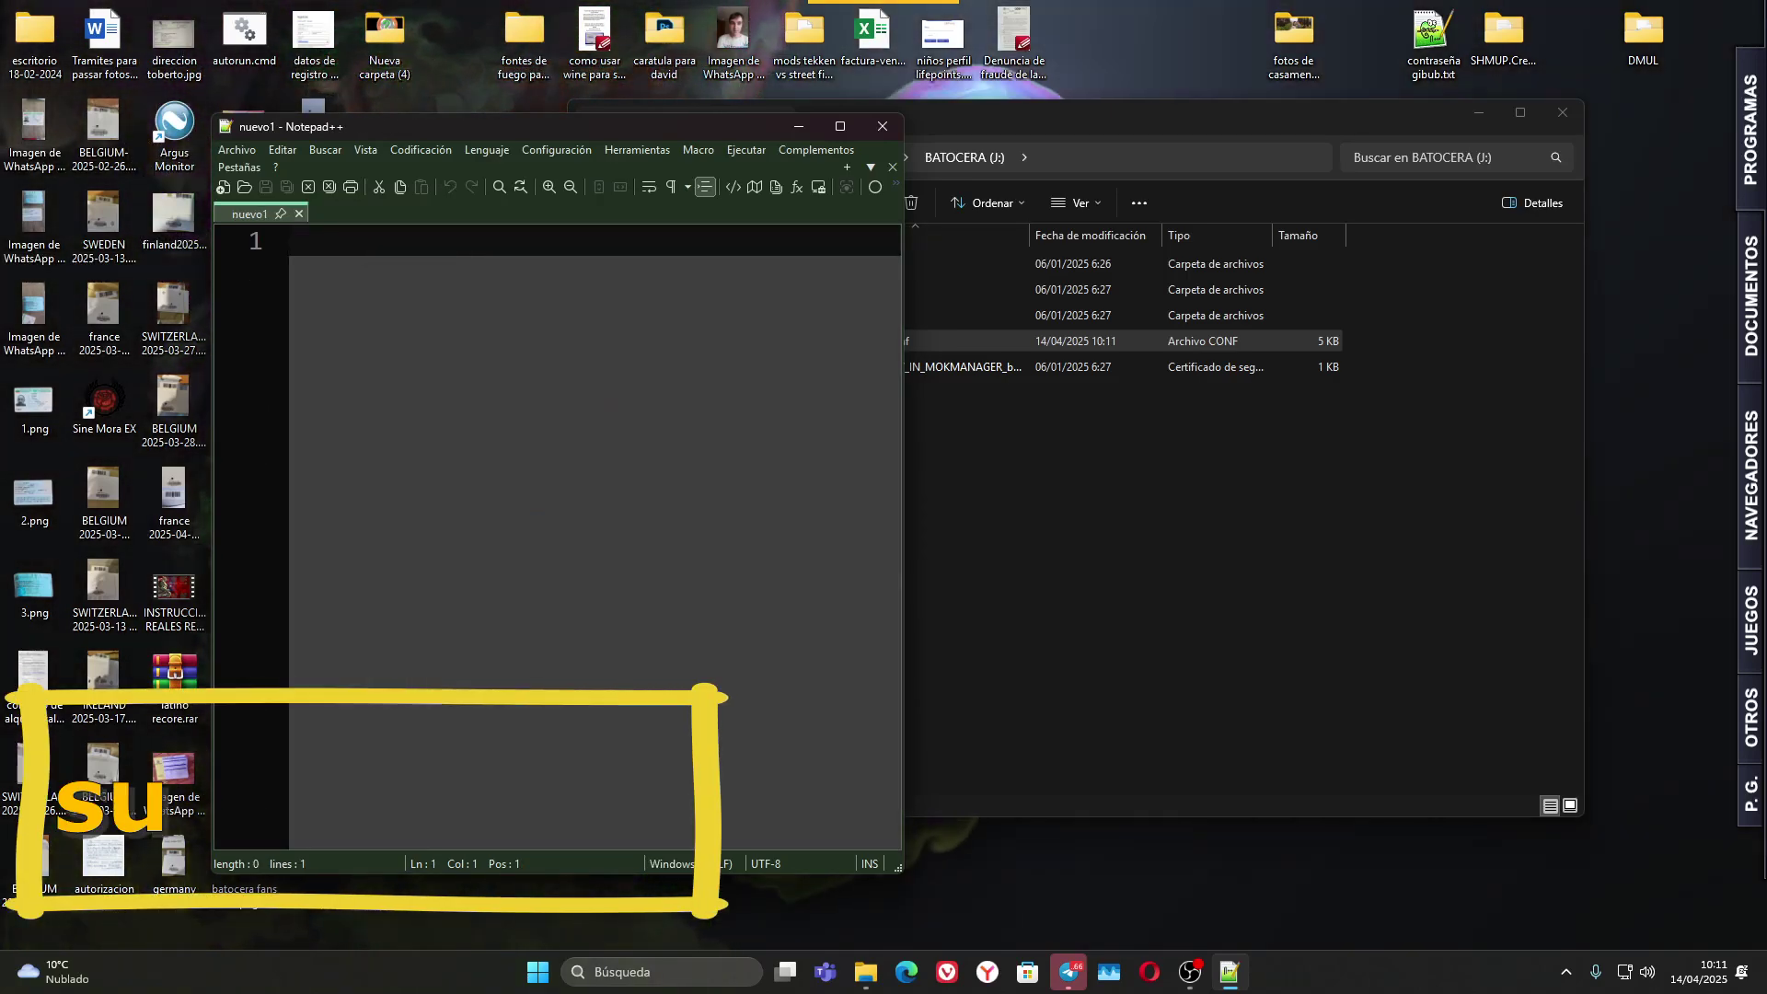
pyautogui.click(883, 127)
# Step: Examine the capacity and used space in the properties of the BATOCERA (J:) drive
pyautogui.hotkey('alt', 'Left')
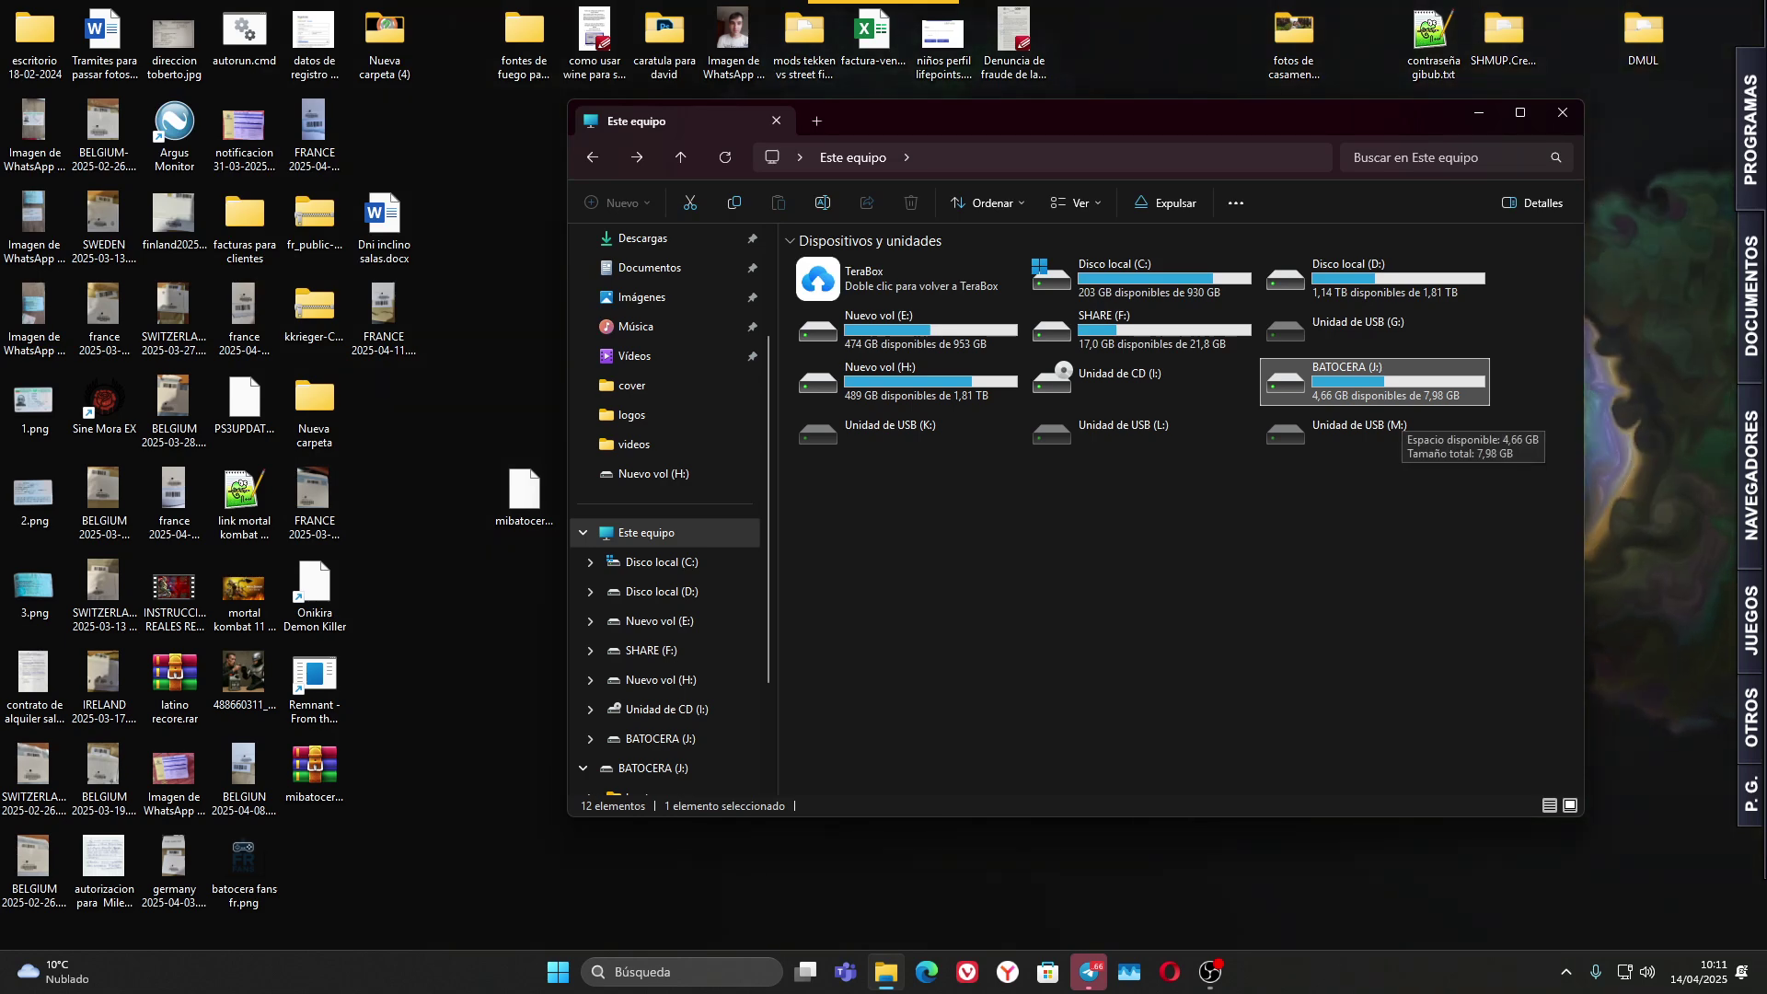
pyautogui.rightClick(1368, 392)
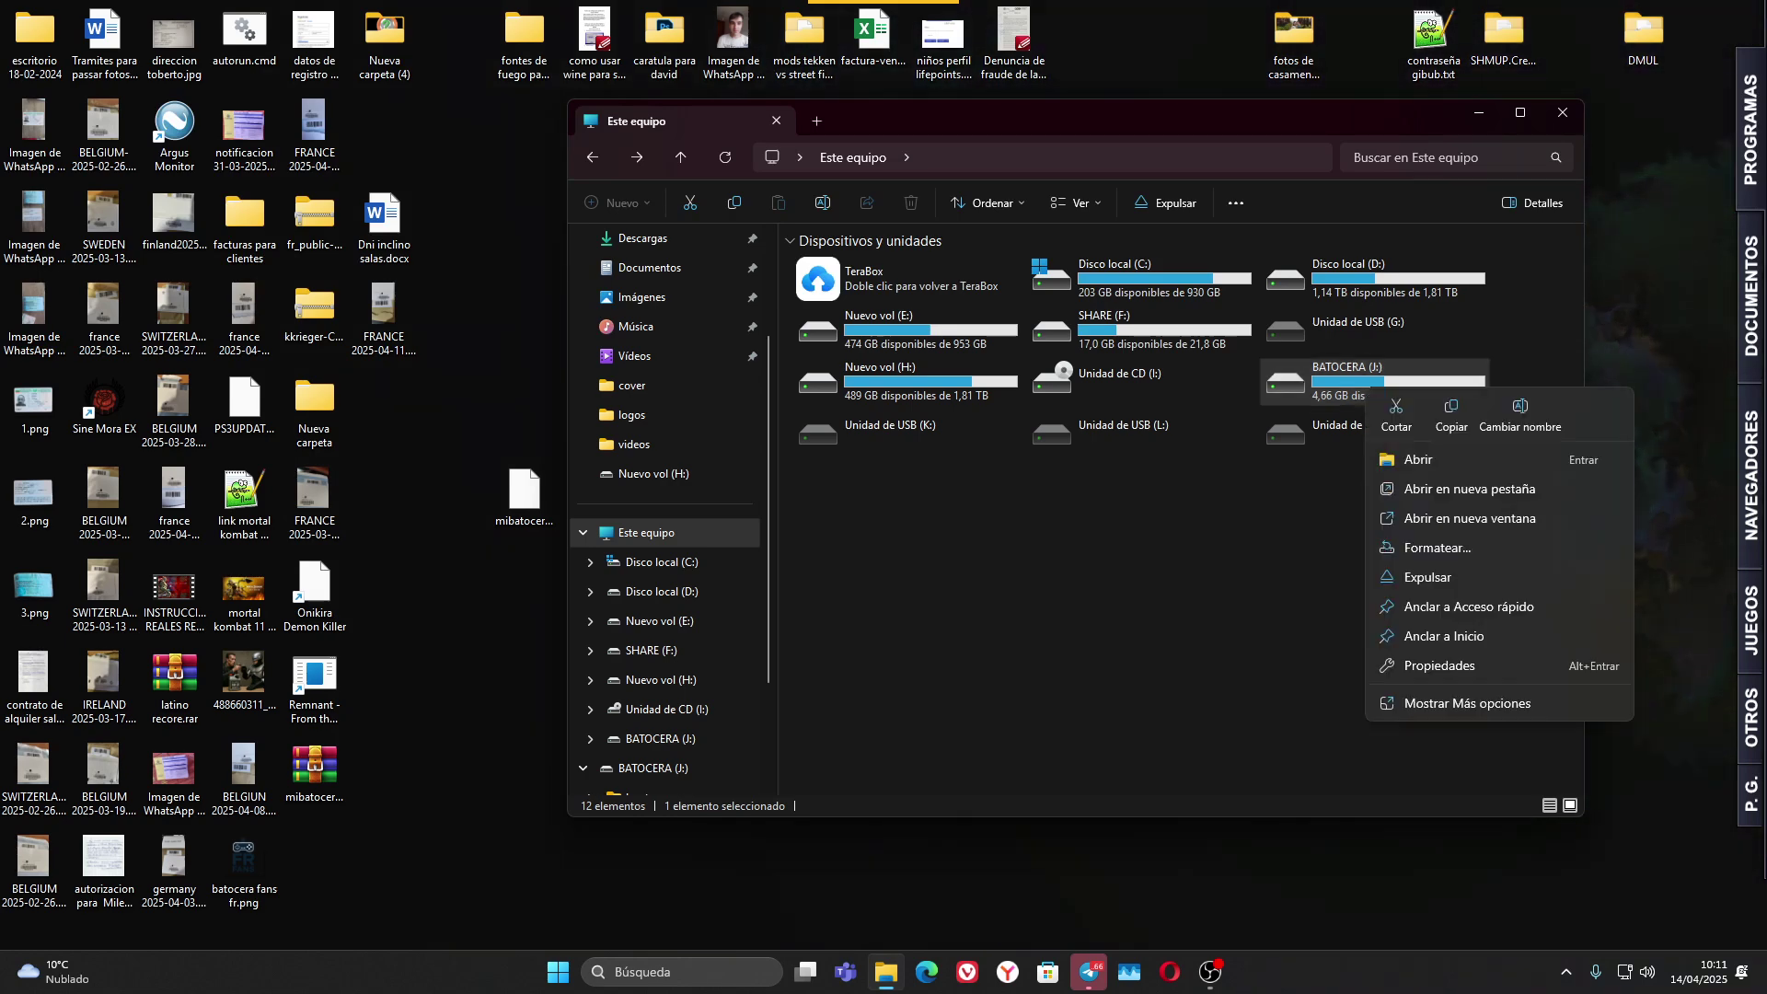
pyautogui.click(1439, 666)
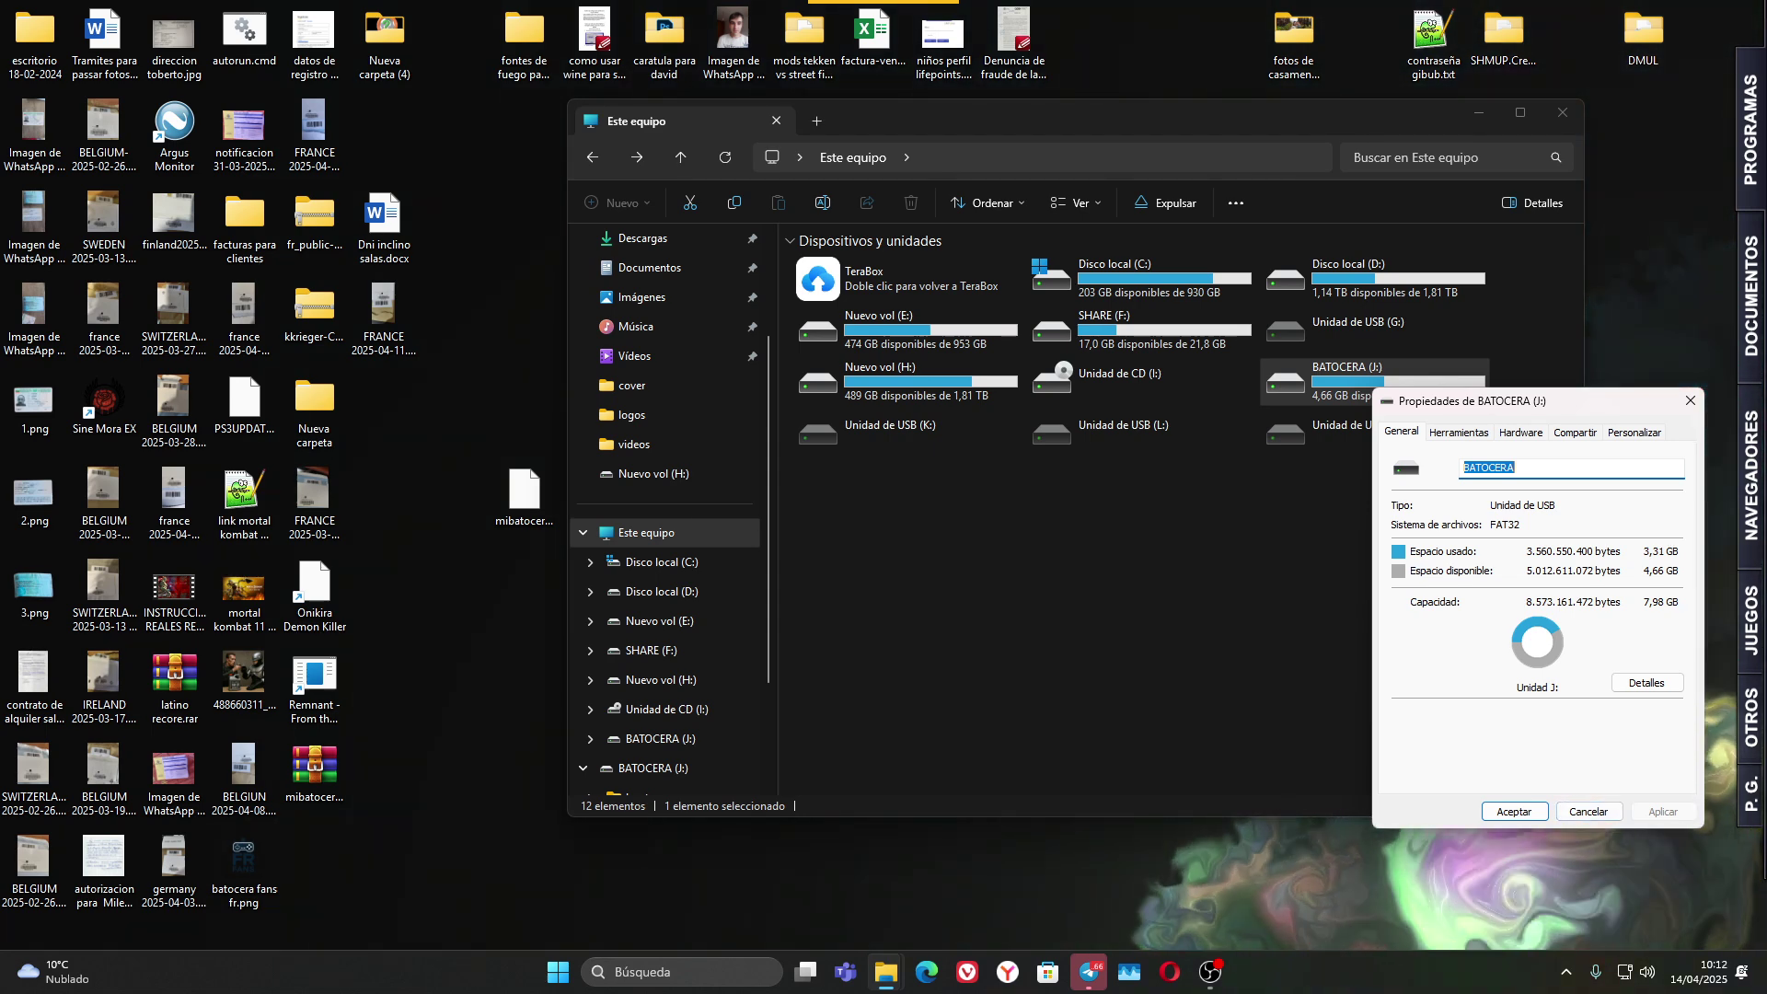
pyautogui.press('Return')
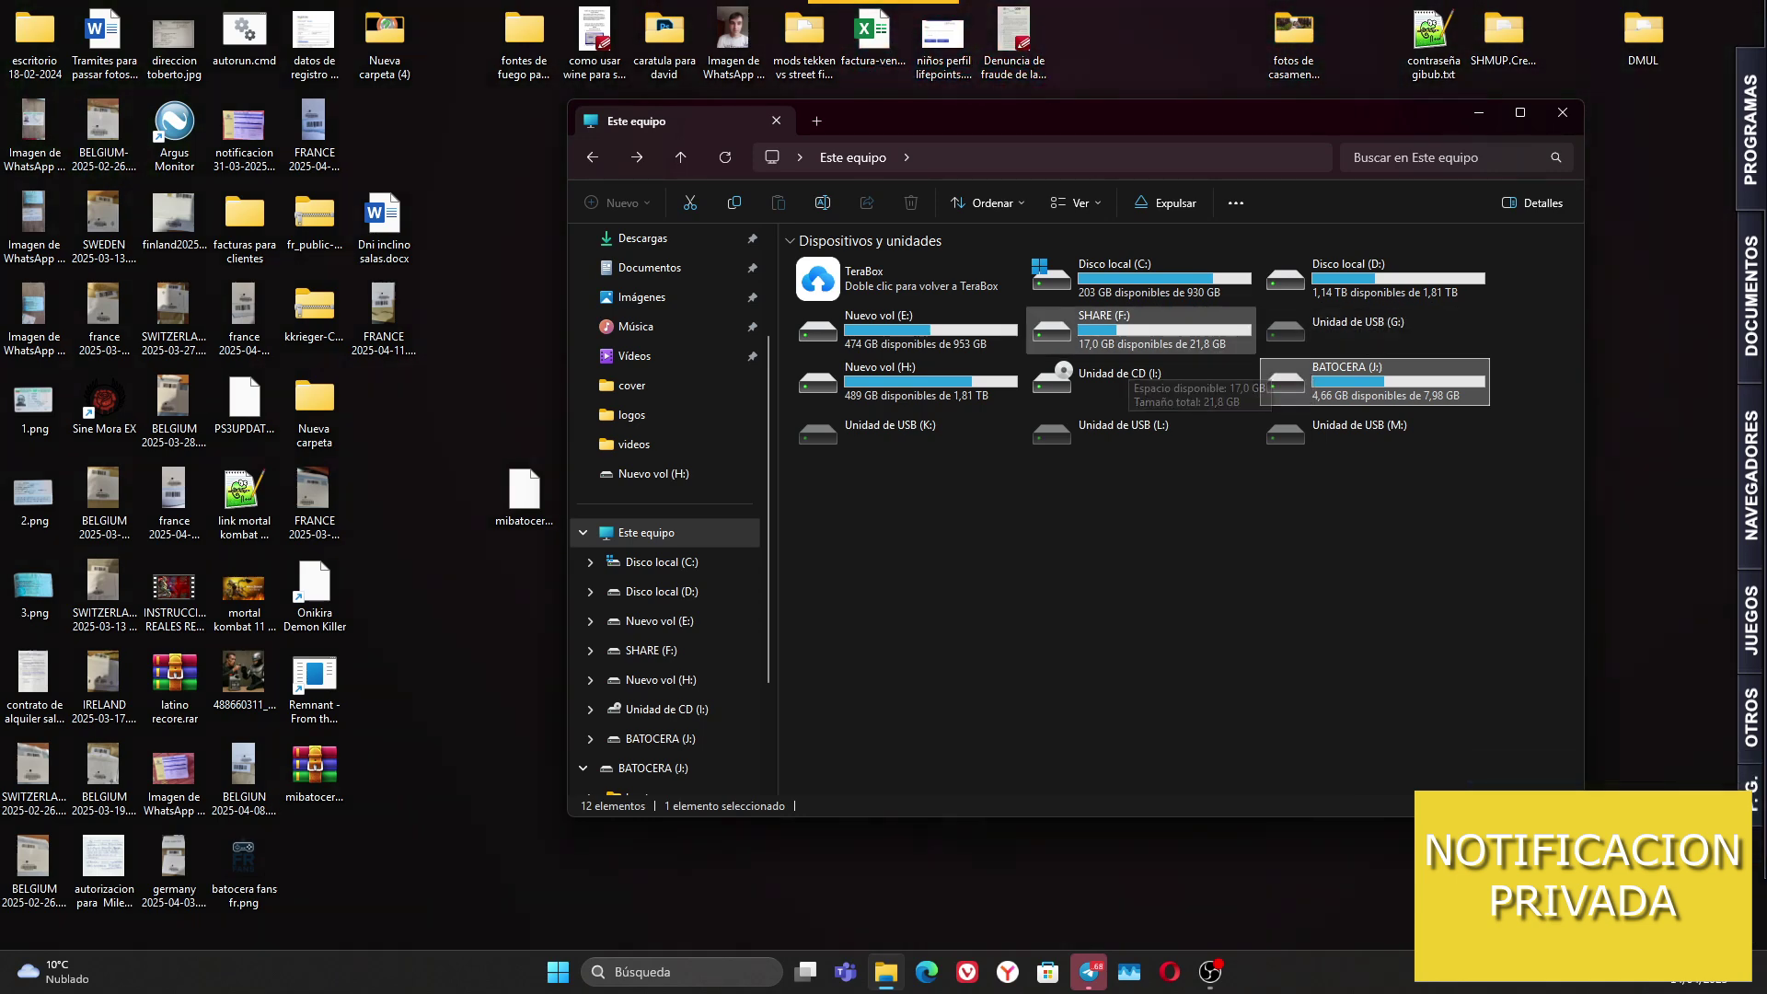
# Step: Create a new text document in the root of the Nuevo vol (E:) drive
pyautogui.doubleClick(879, 324)
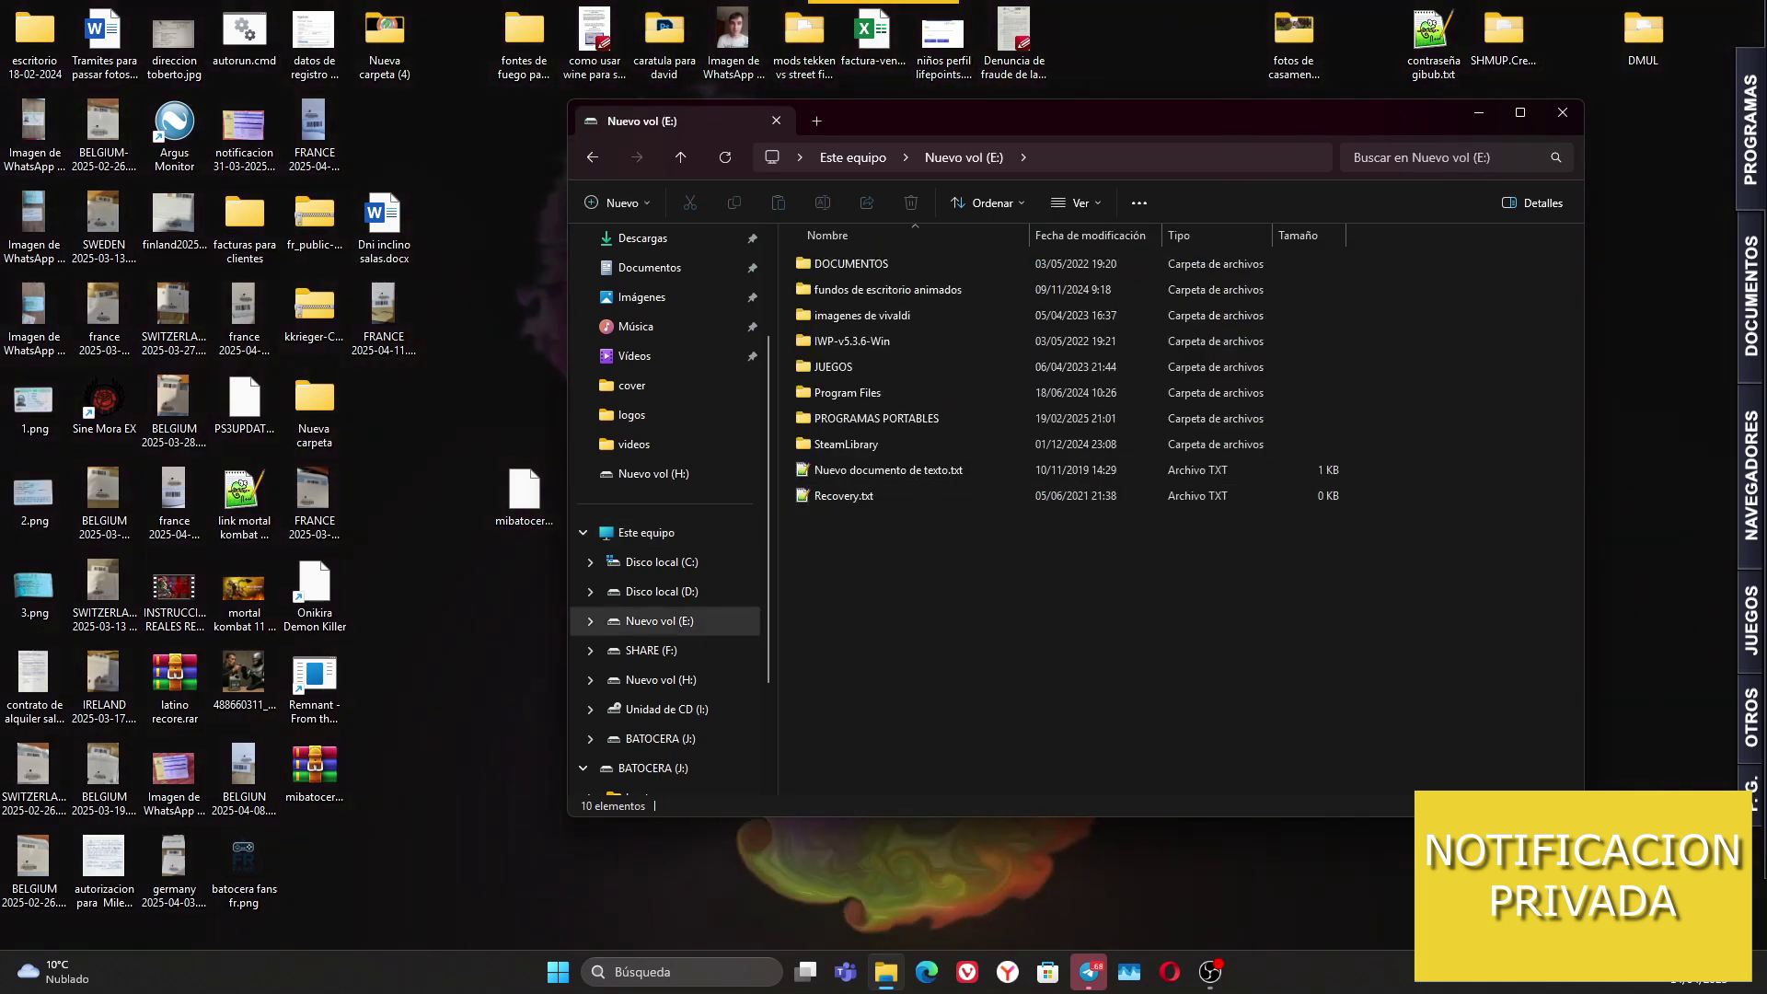
pyautogui.rightClick(877, 559)
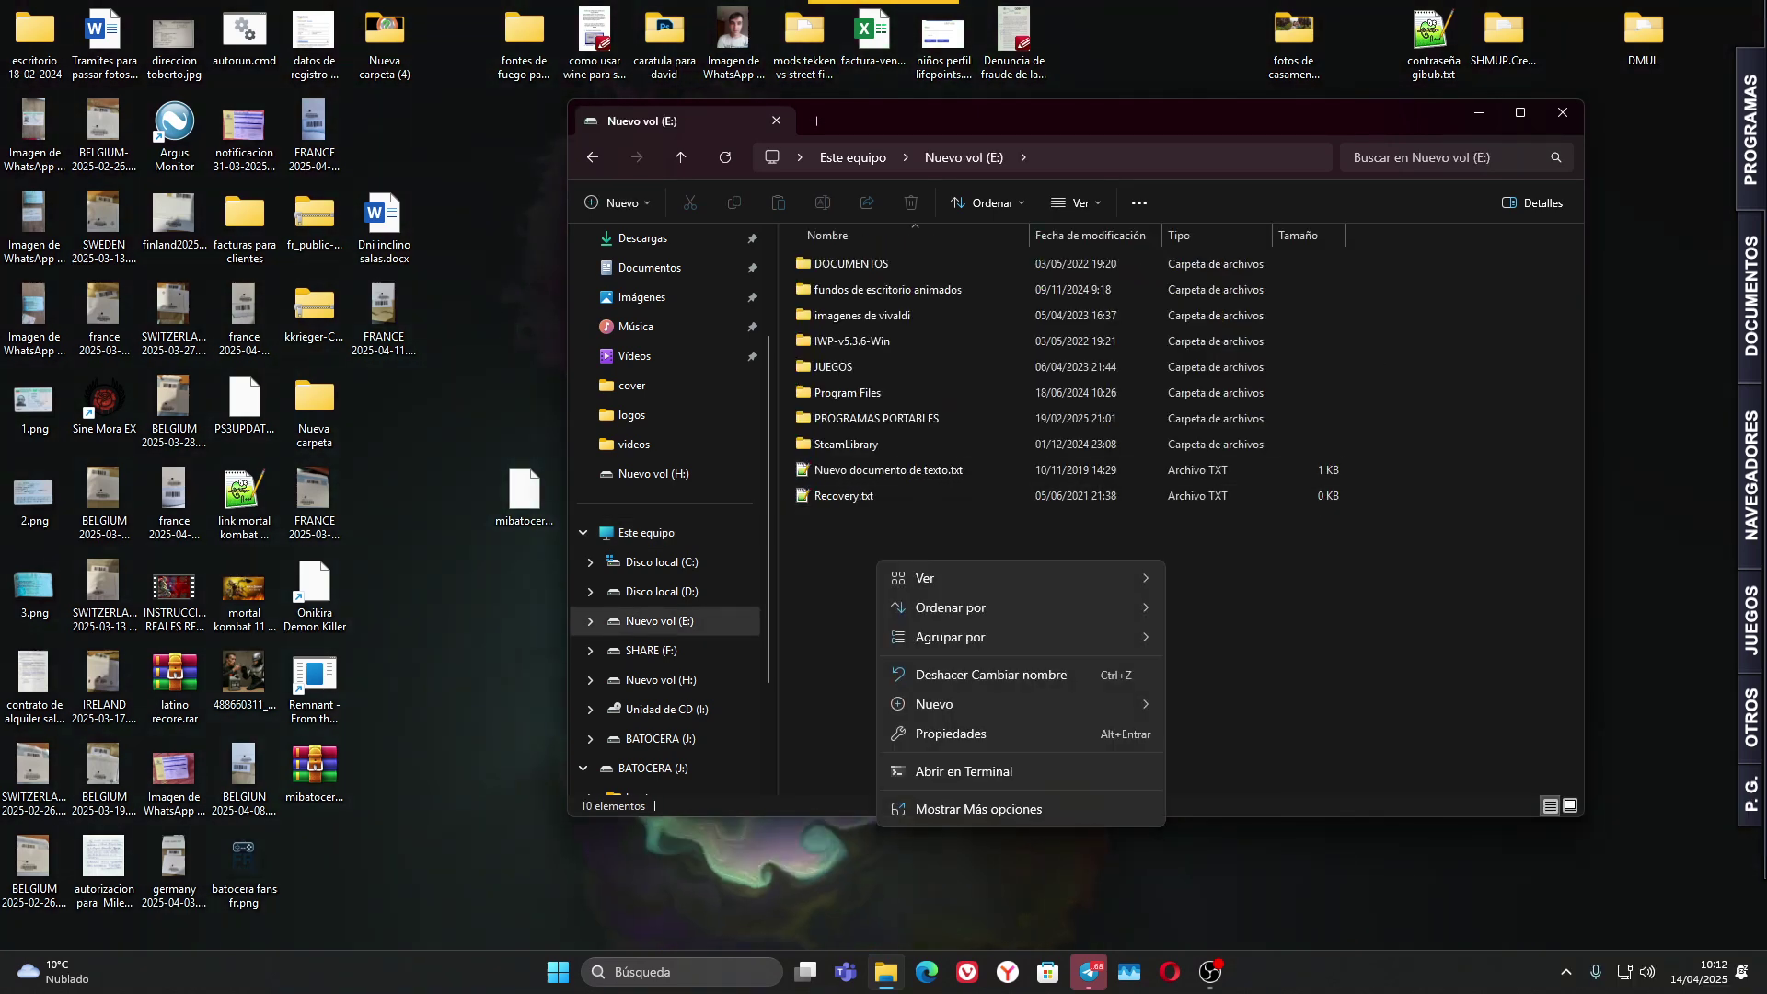
pyautogui.moveTo(1012, 704)
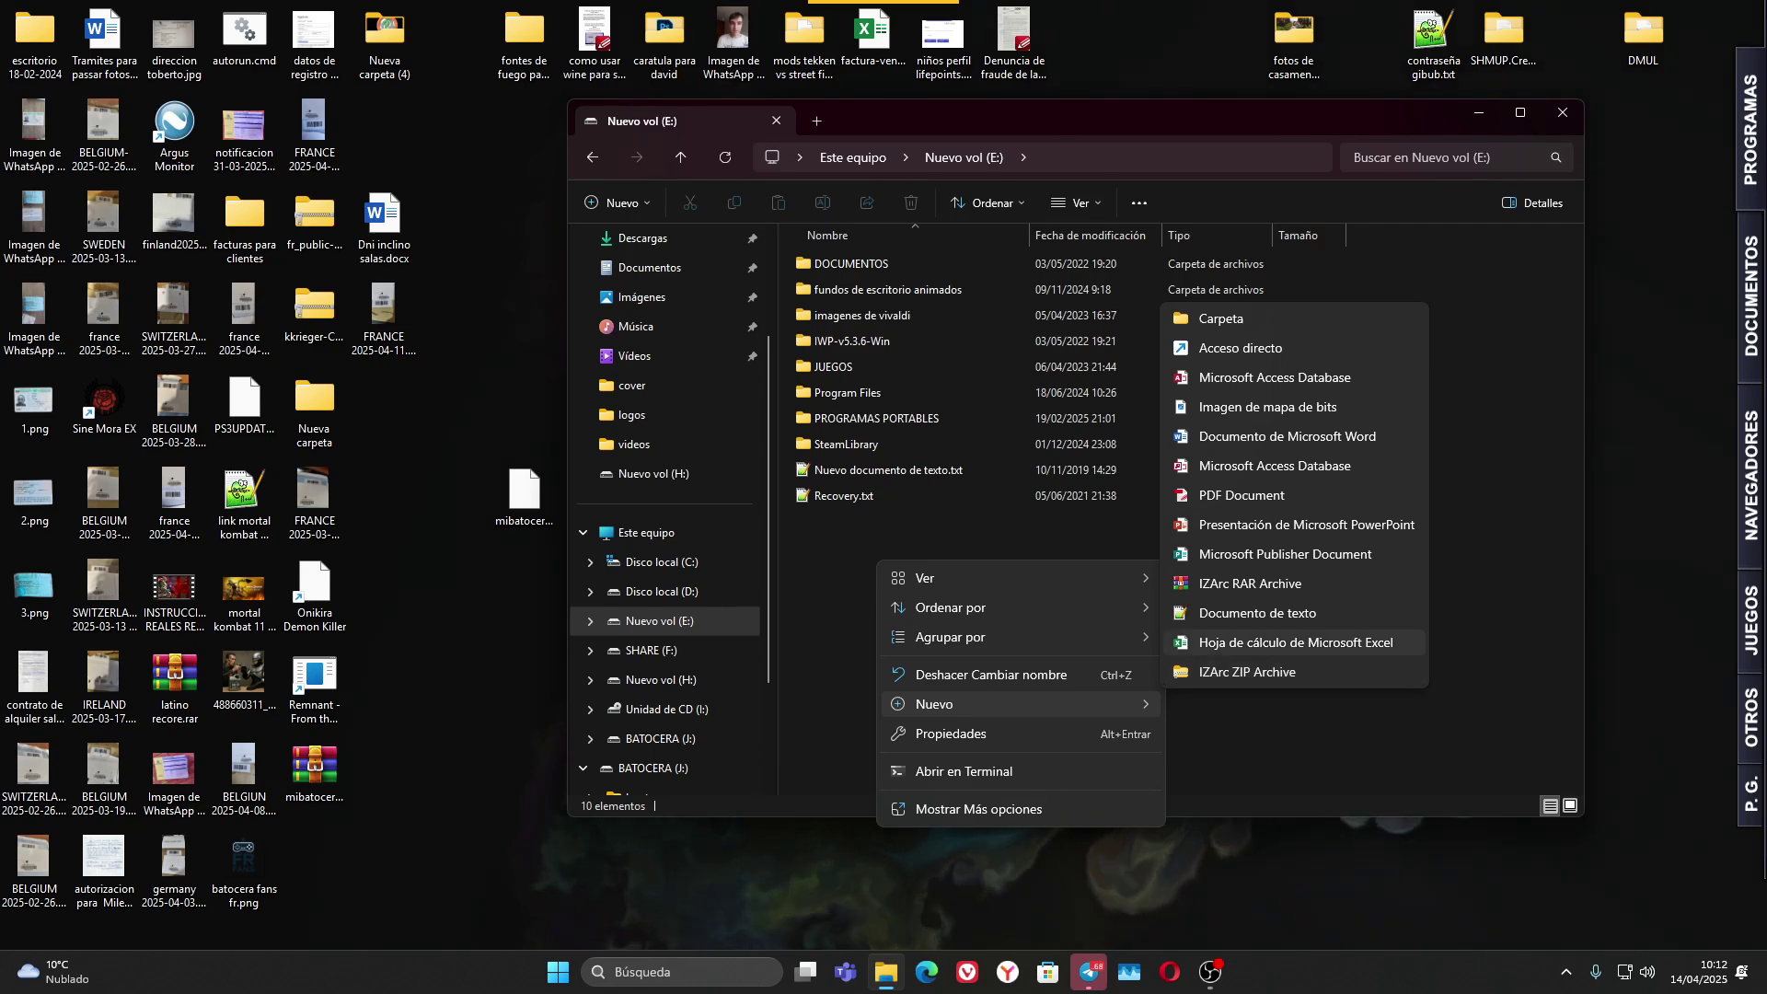
pyautogui.click(1257, 613)
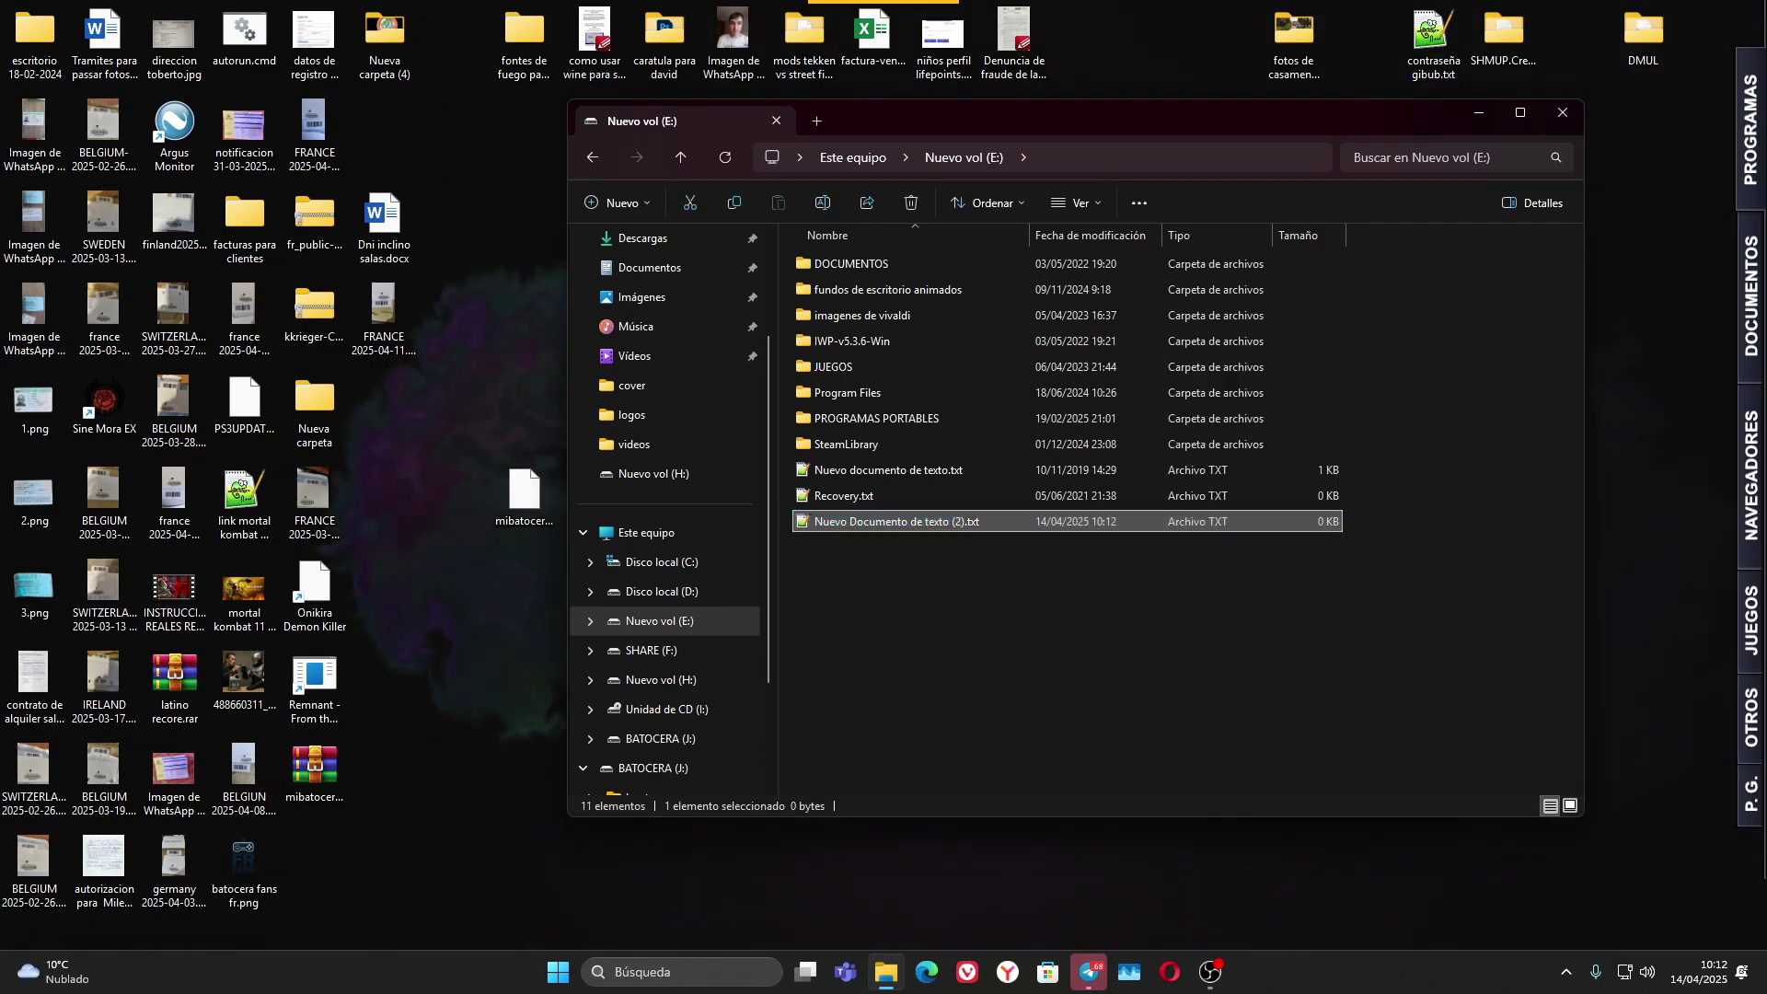
# Step: Check that file name extensions are displayed and rename the new text document to mi batocera.img, accepting the extension change
pyautogui.click(1075, 203)
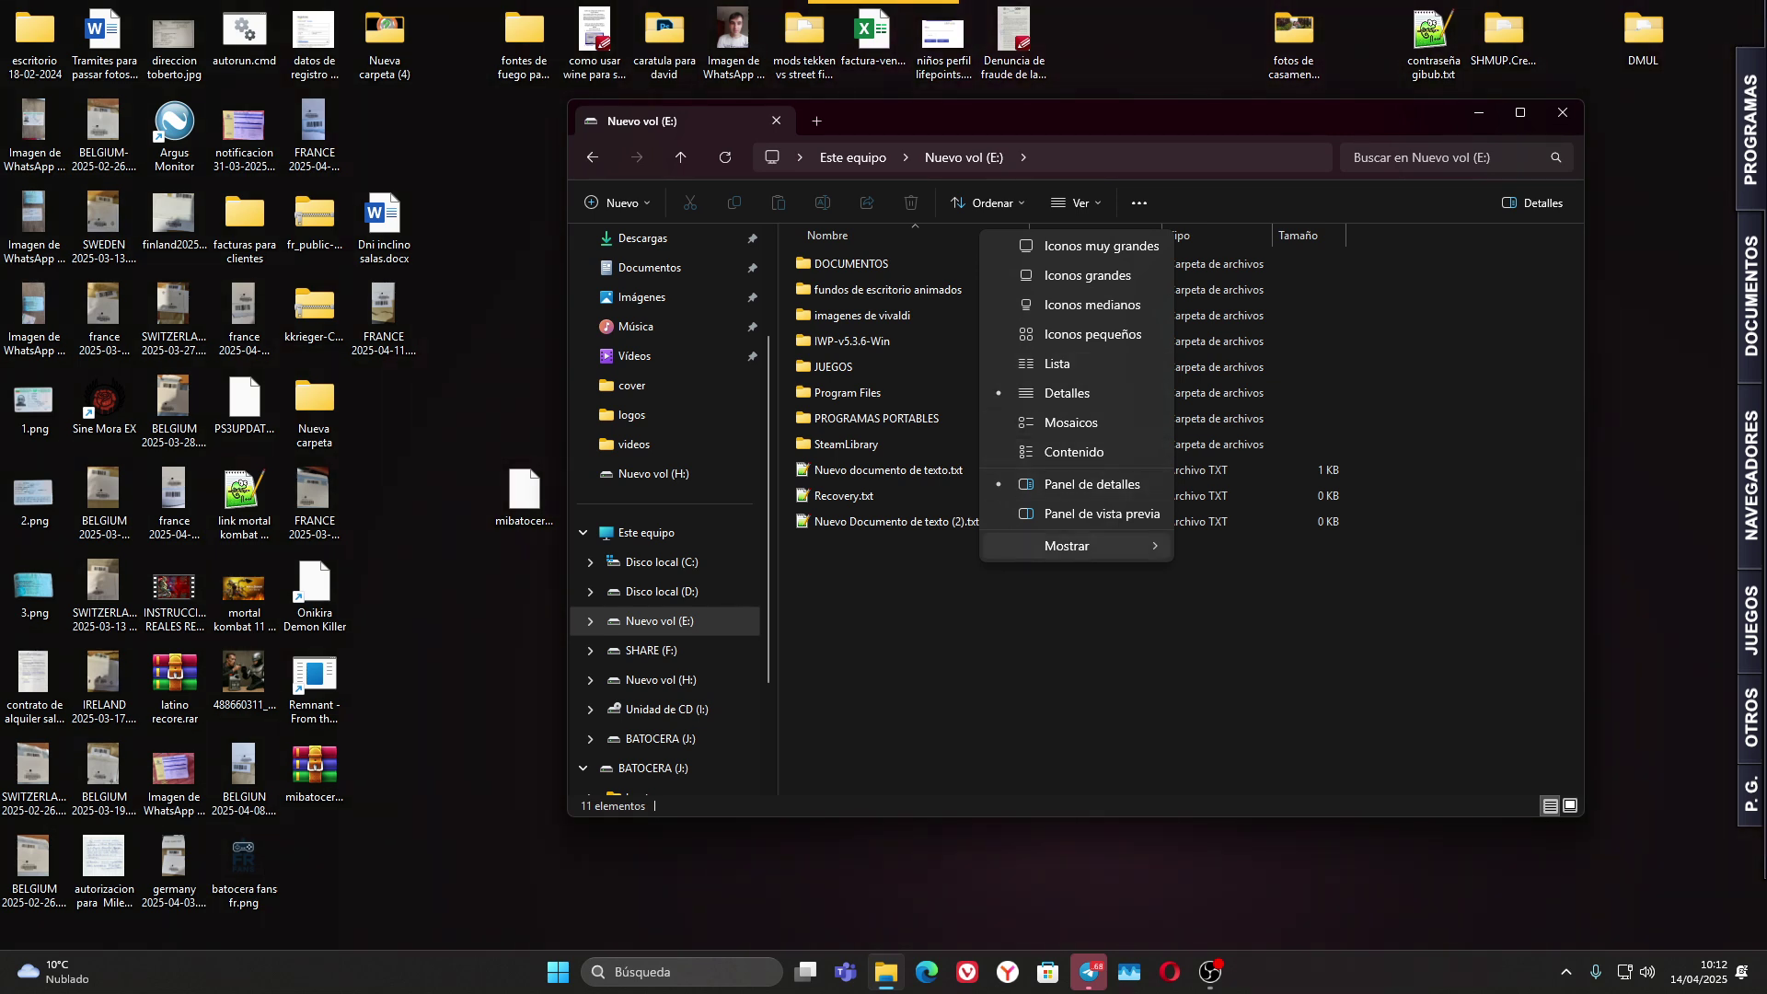
pyautogui.moveTo(1067, 546)
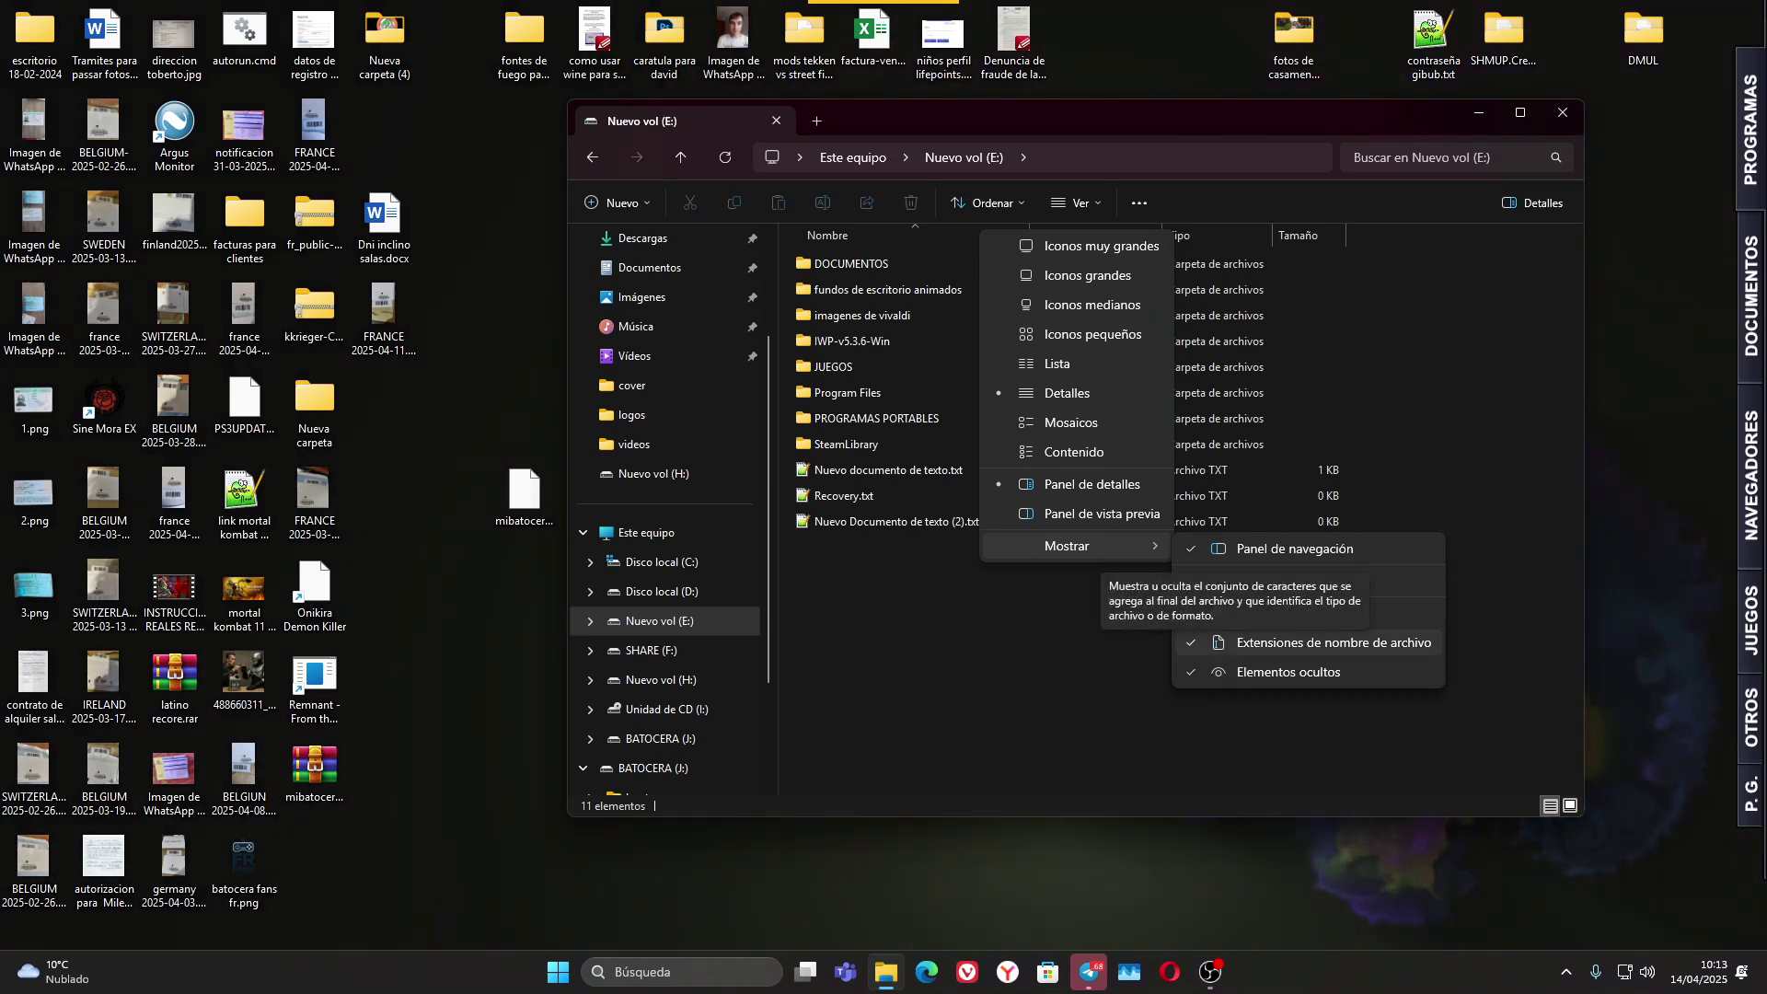
pyautogui.press('Escape')
pyautogui.click(898, 521)
pyautogui.press('F2')
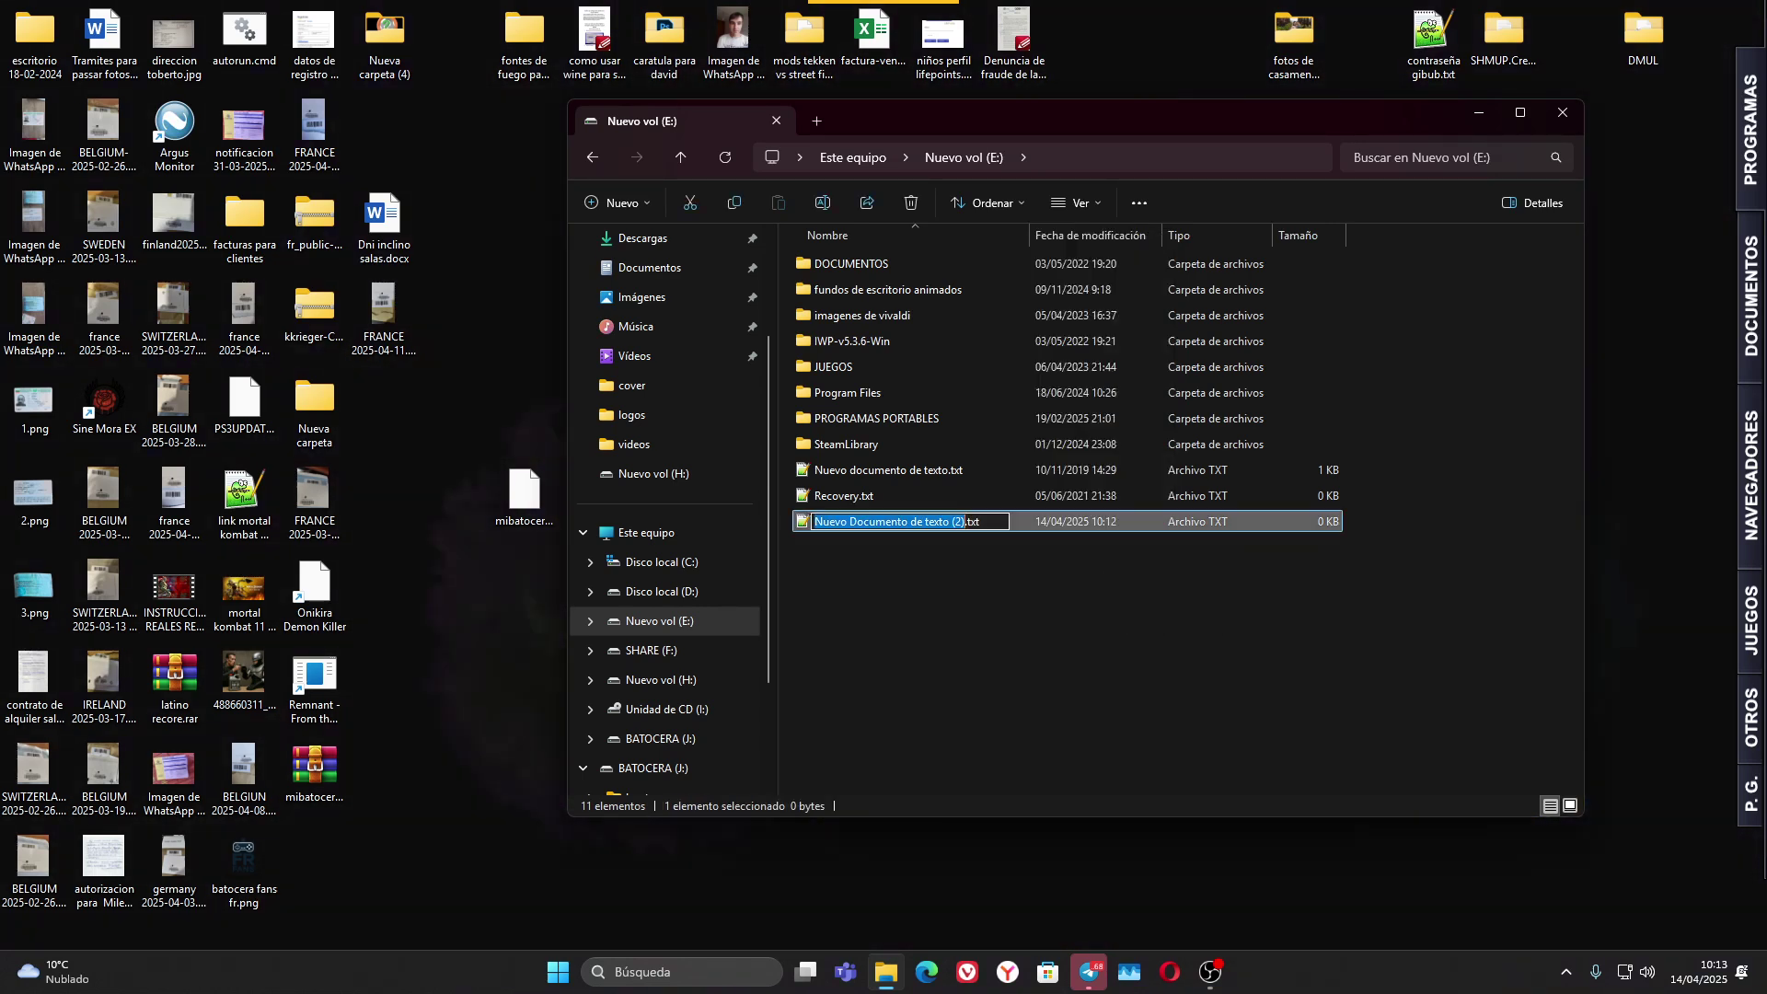
pyautogui.write('mi batocera')
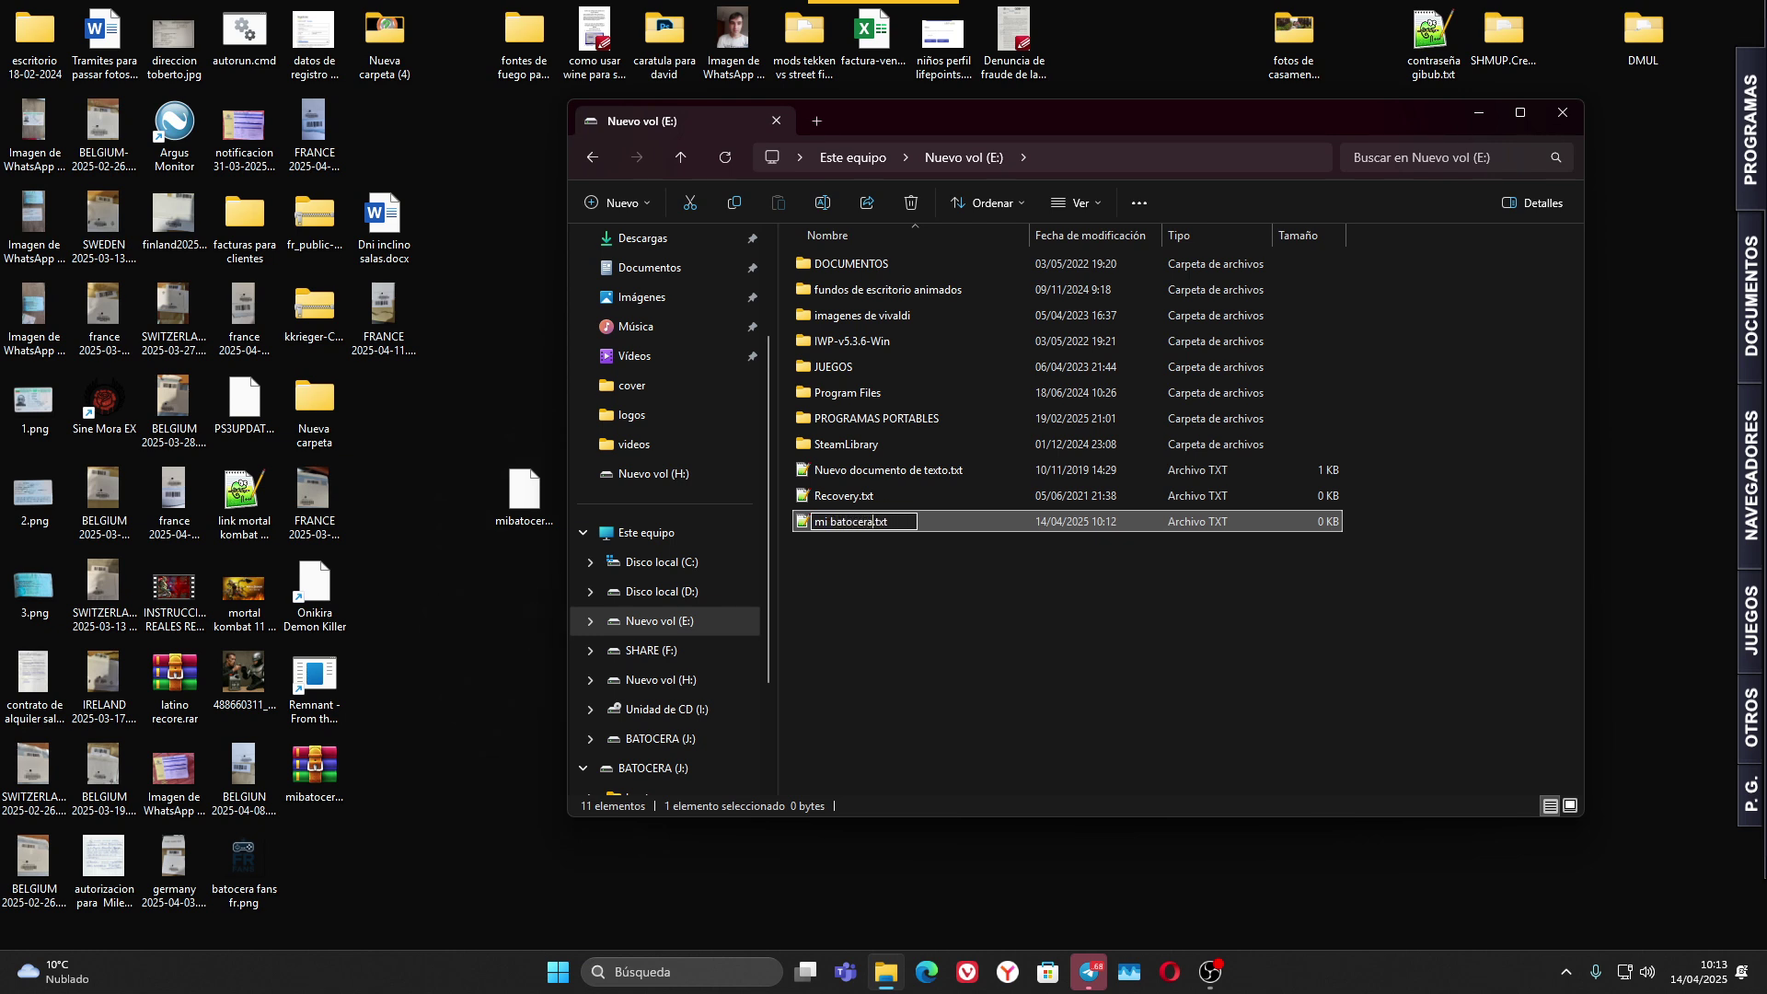
pyautogui.press('End')
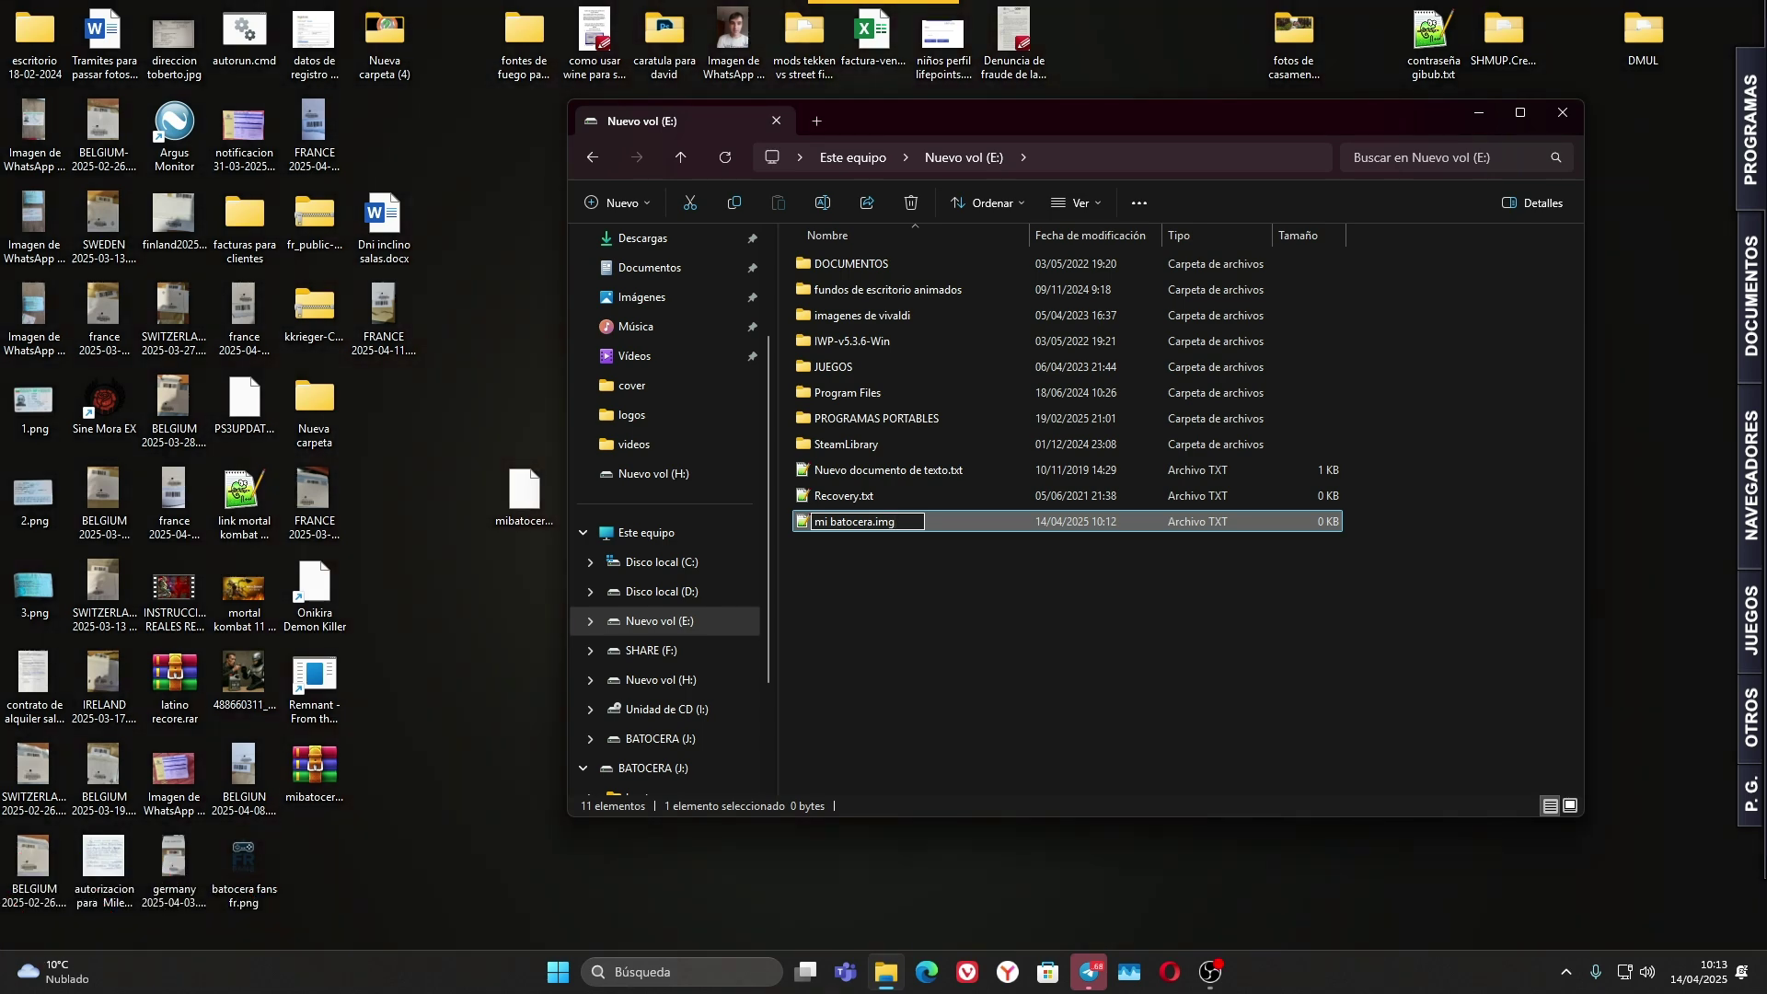
pyautogui.press('Return')
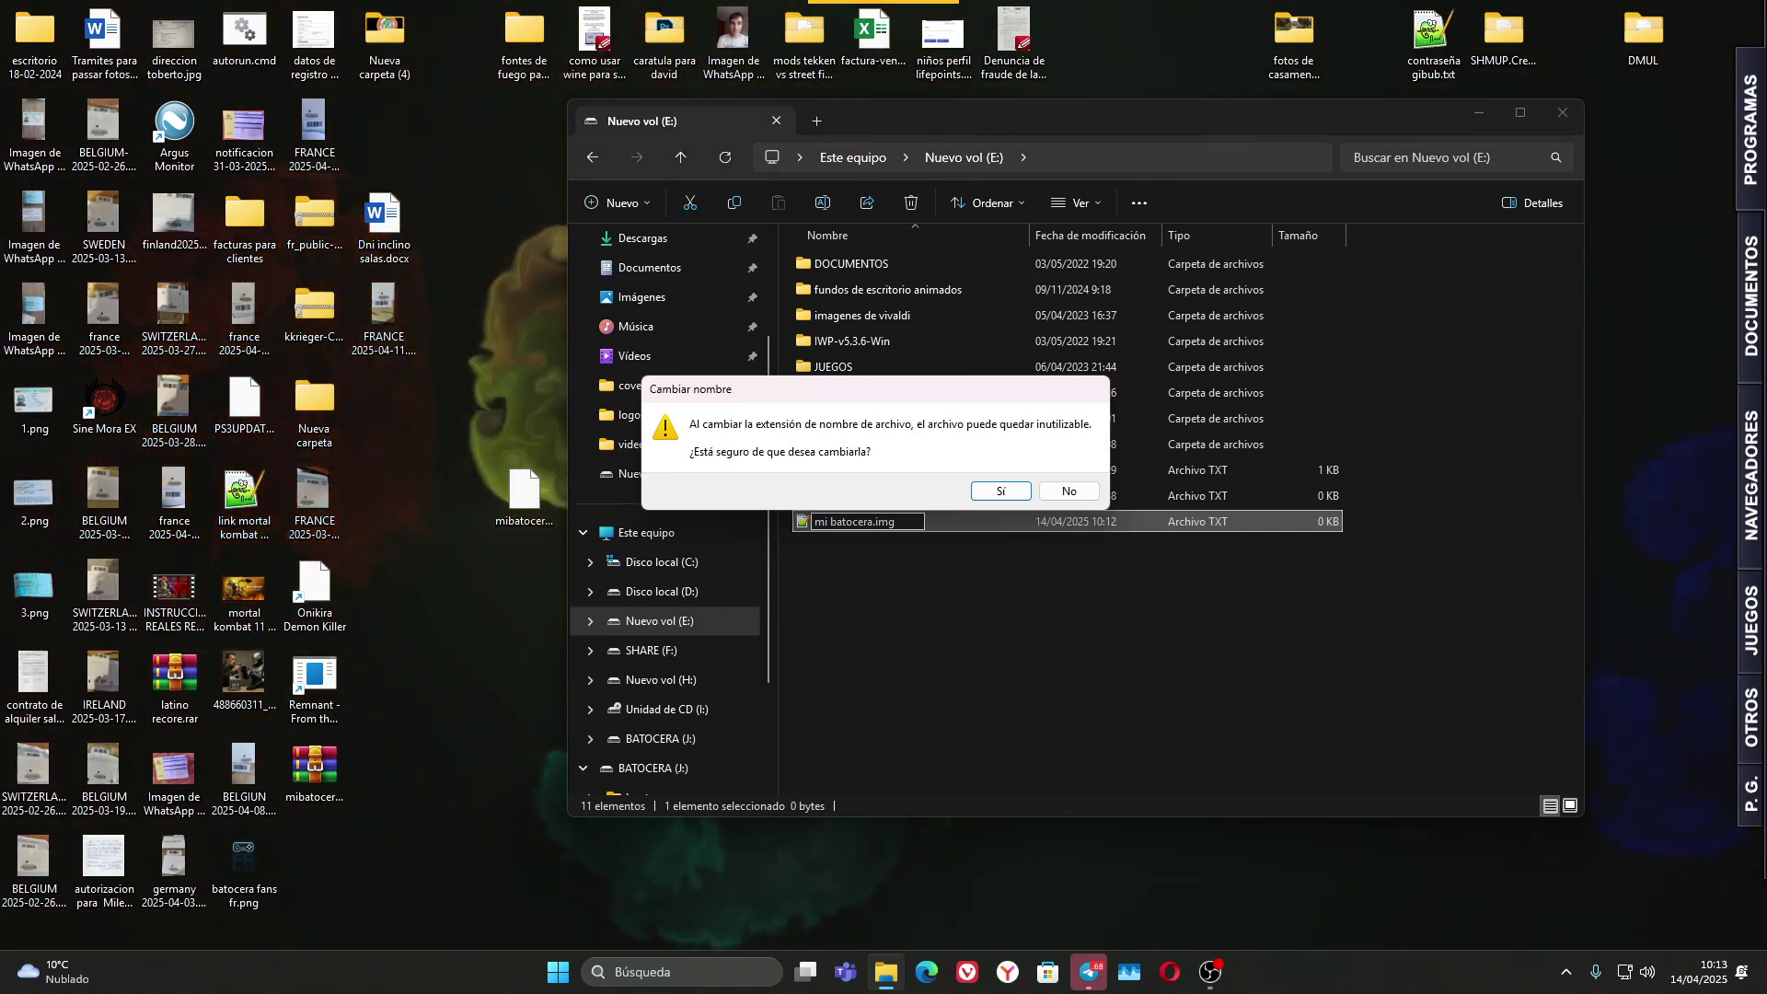
pyautogui.press('Return')
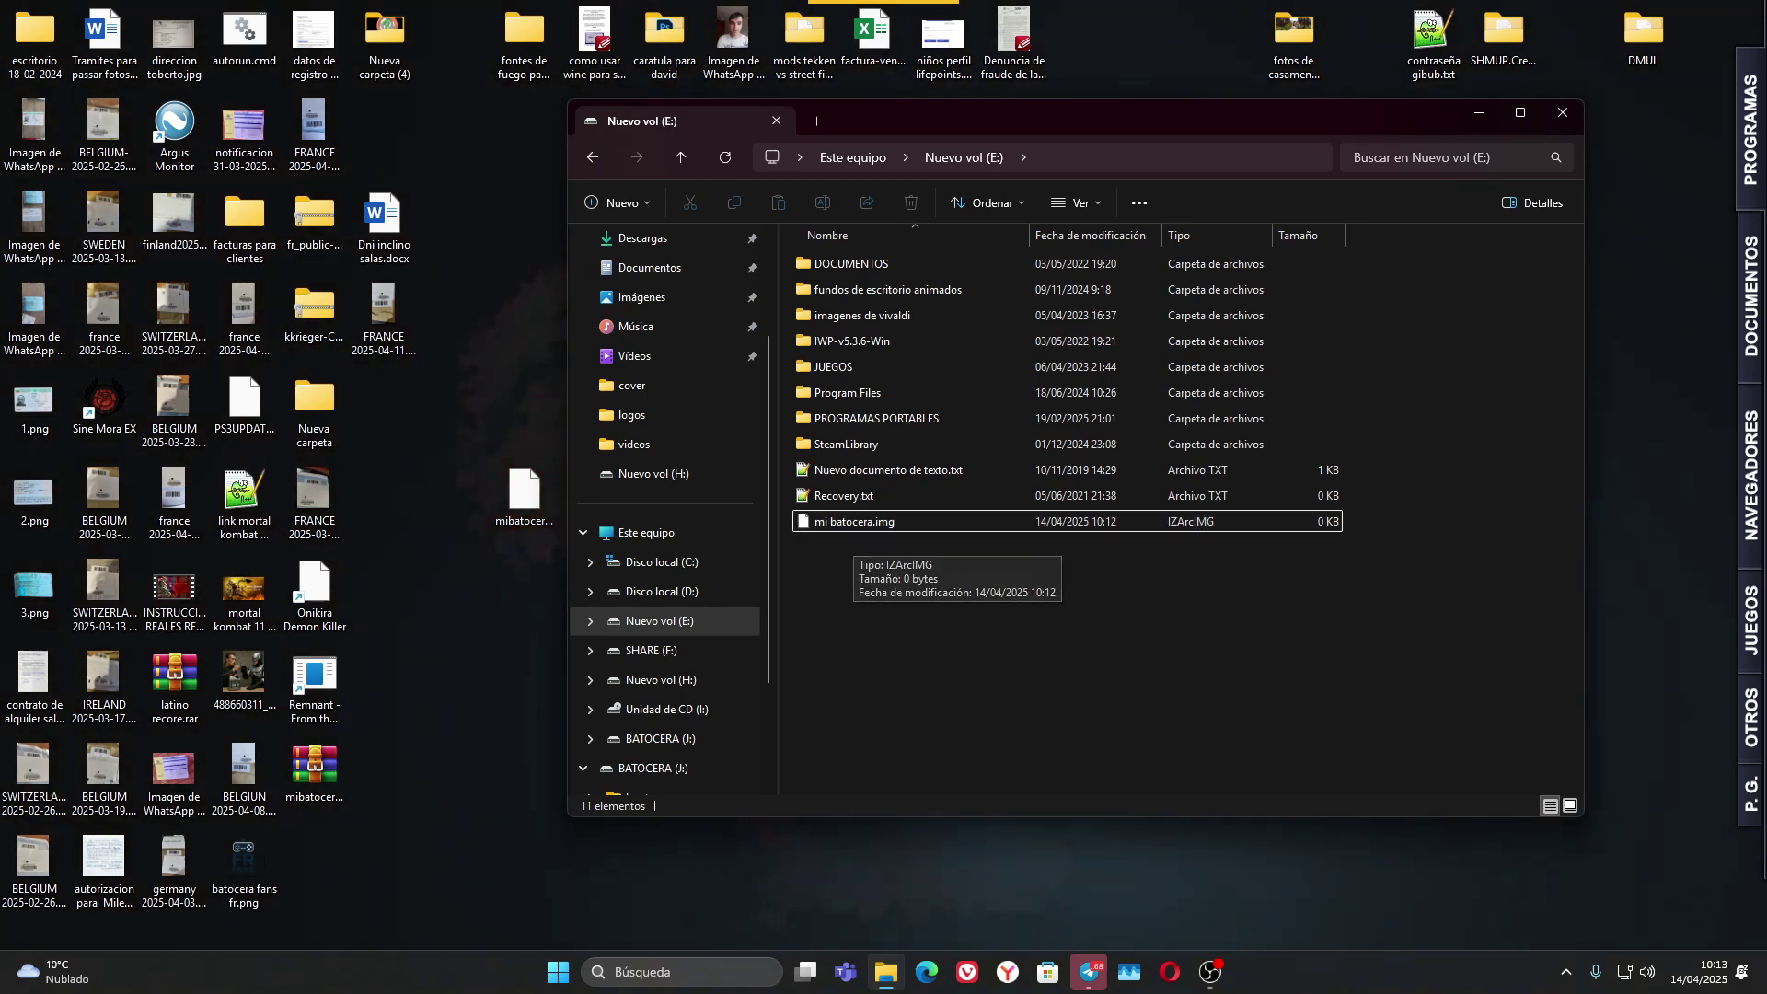
# Step: Return to the drive overview and launch Win32DiskImager Portable
pyautogui.hotkey('alt', 'Left')
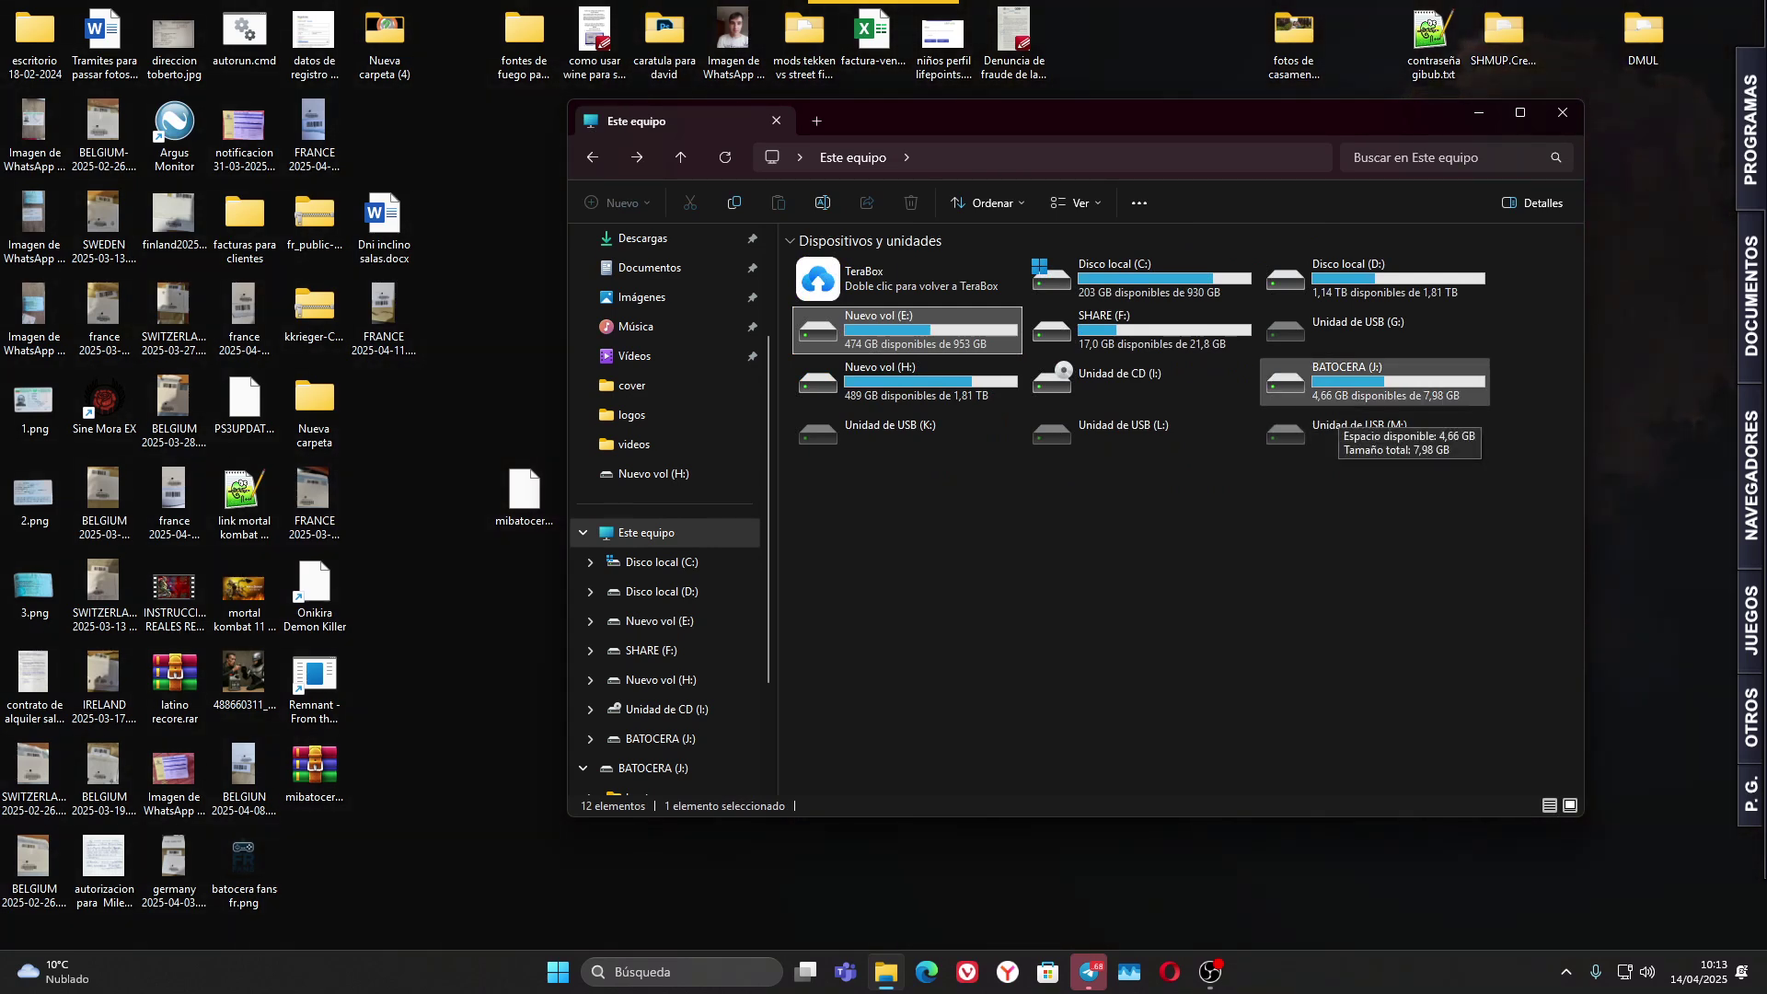
pyautogui.moveTo(1749, 543)
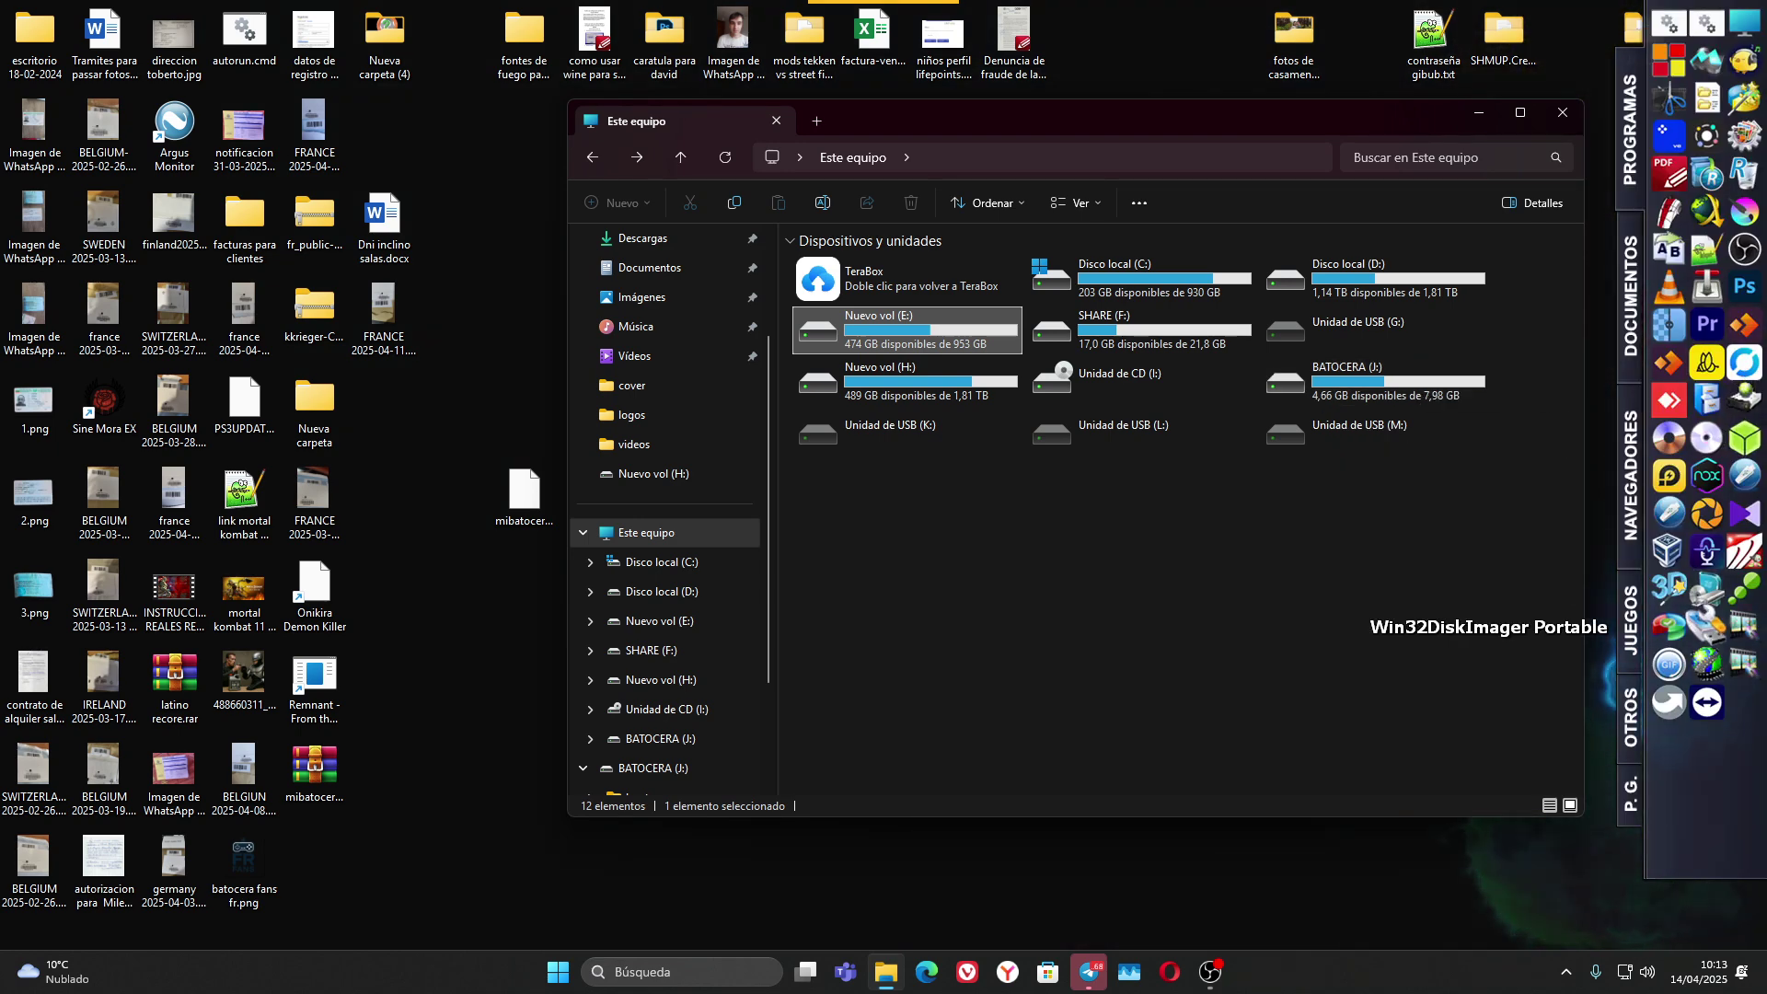
pyautogui.click(1707, 625)
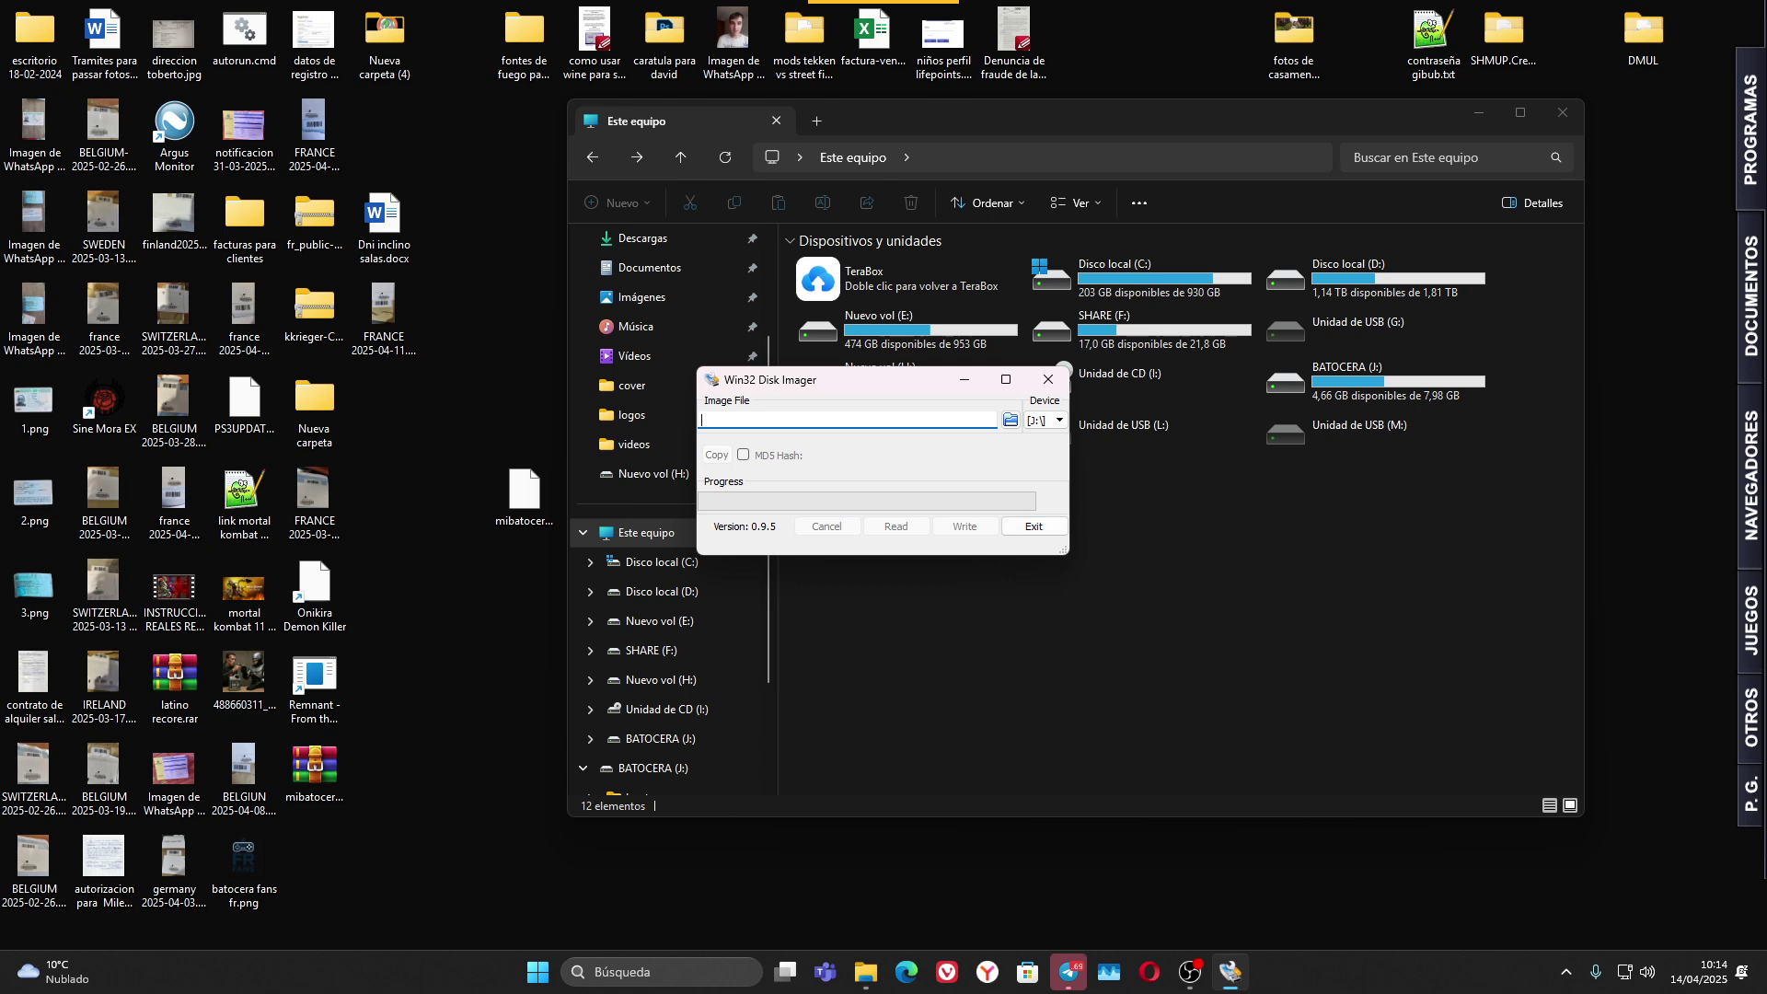
pyautogui.moveTo(861, 381)
pyautogui.mouseDown()
pyautogui.moveTo(899, 364)
pyautogui.moveTo(887, 374)
pyautogui.mouseUp()
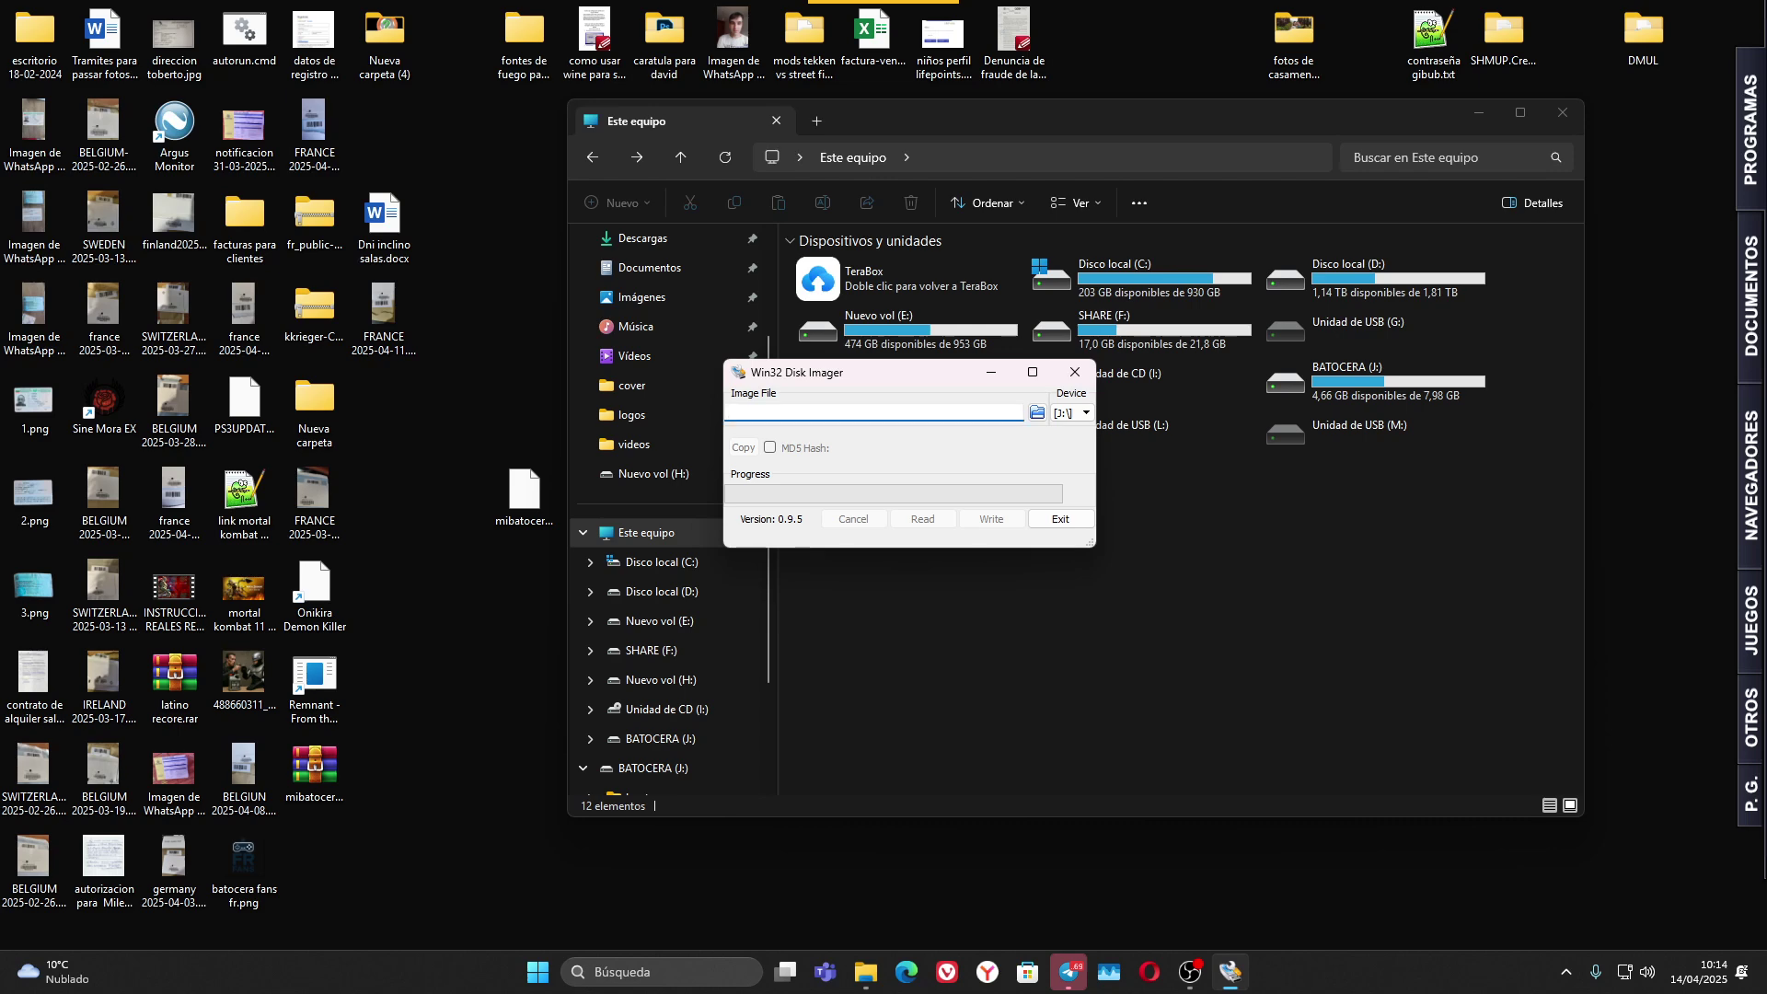
# Step: Set mi batocera.img on the E: drive as the image file and choose J:\ as the device
pyautogui.click(1037, 412)
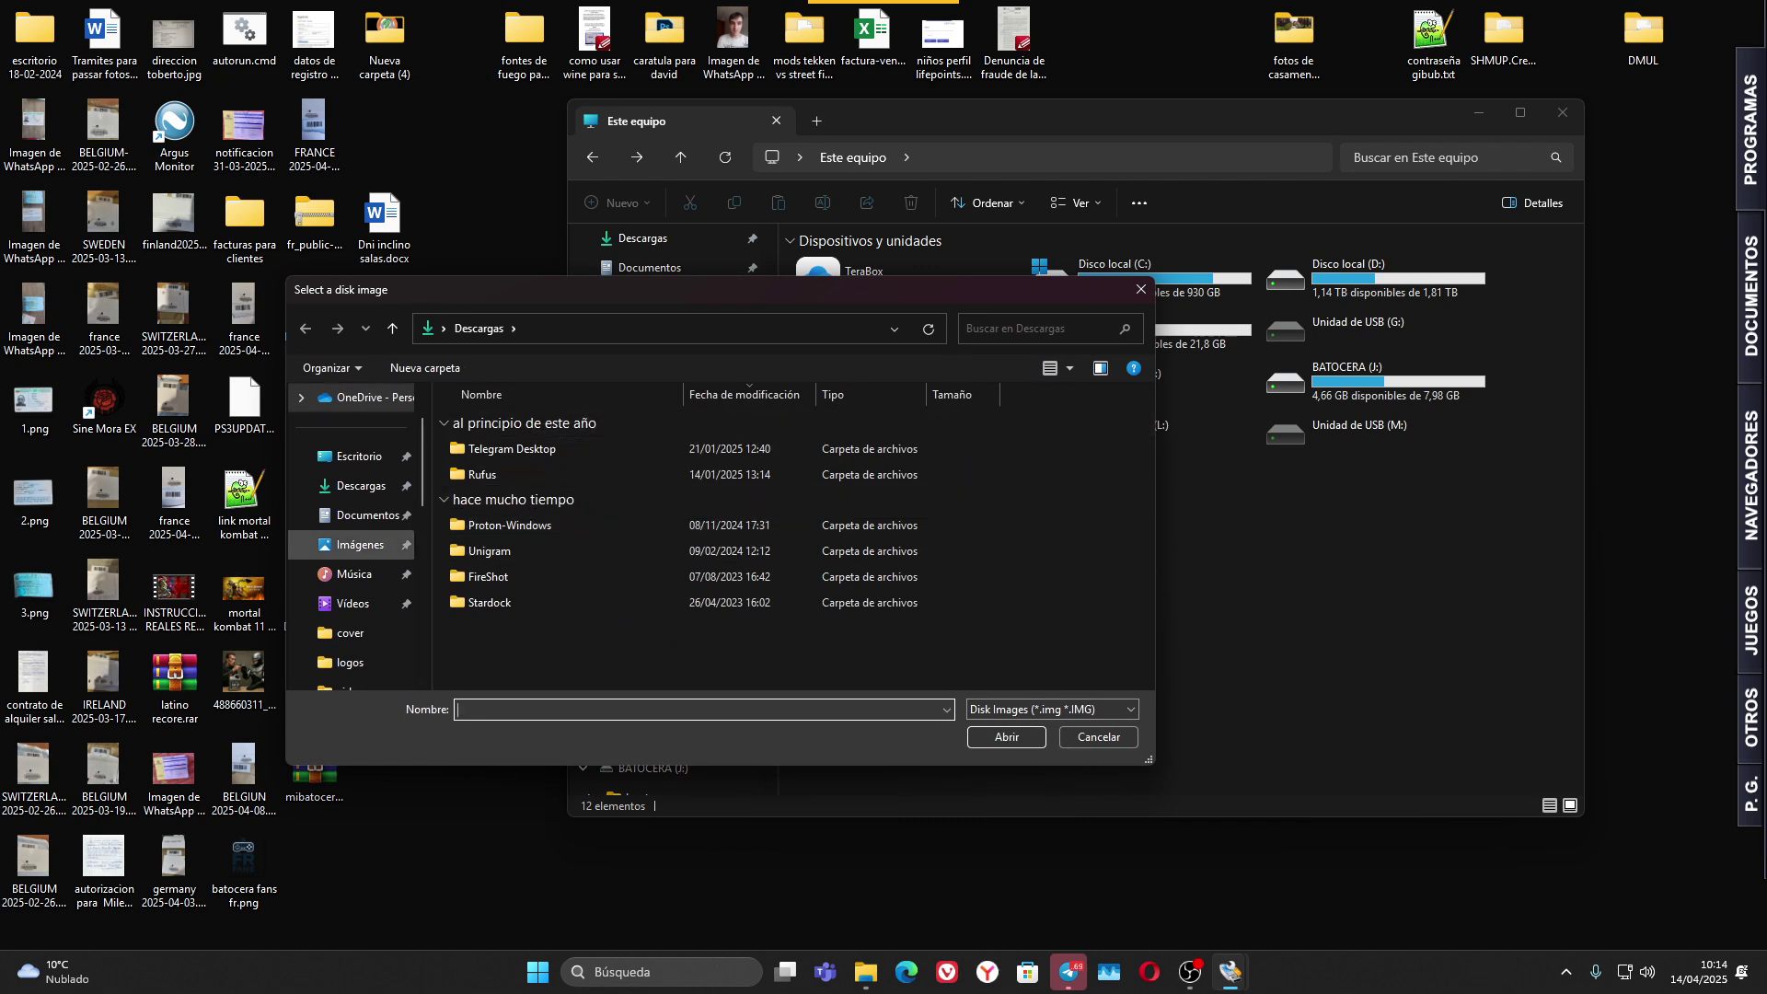
pyautogui.scroll(-2, 364, 544)
pyautogui.scroll(2, 364, 544)
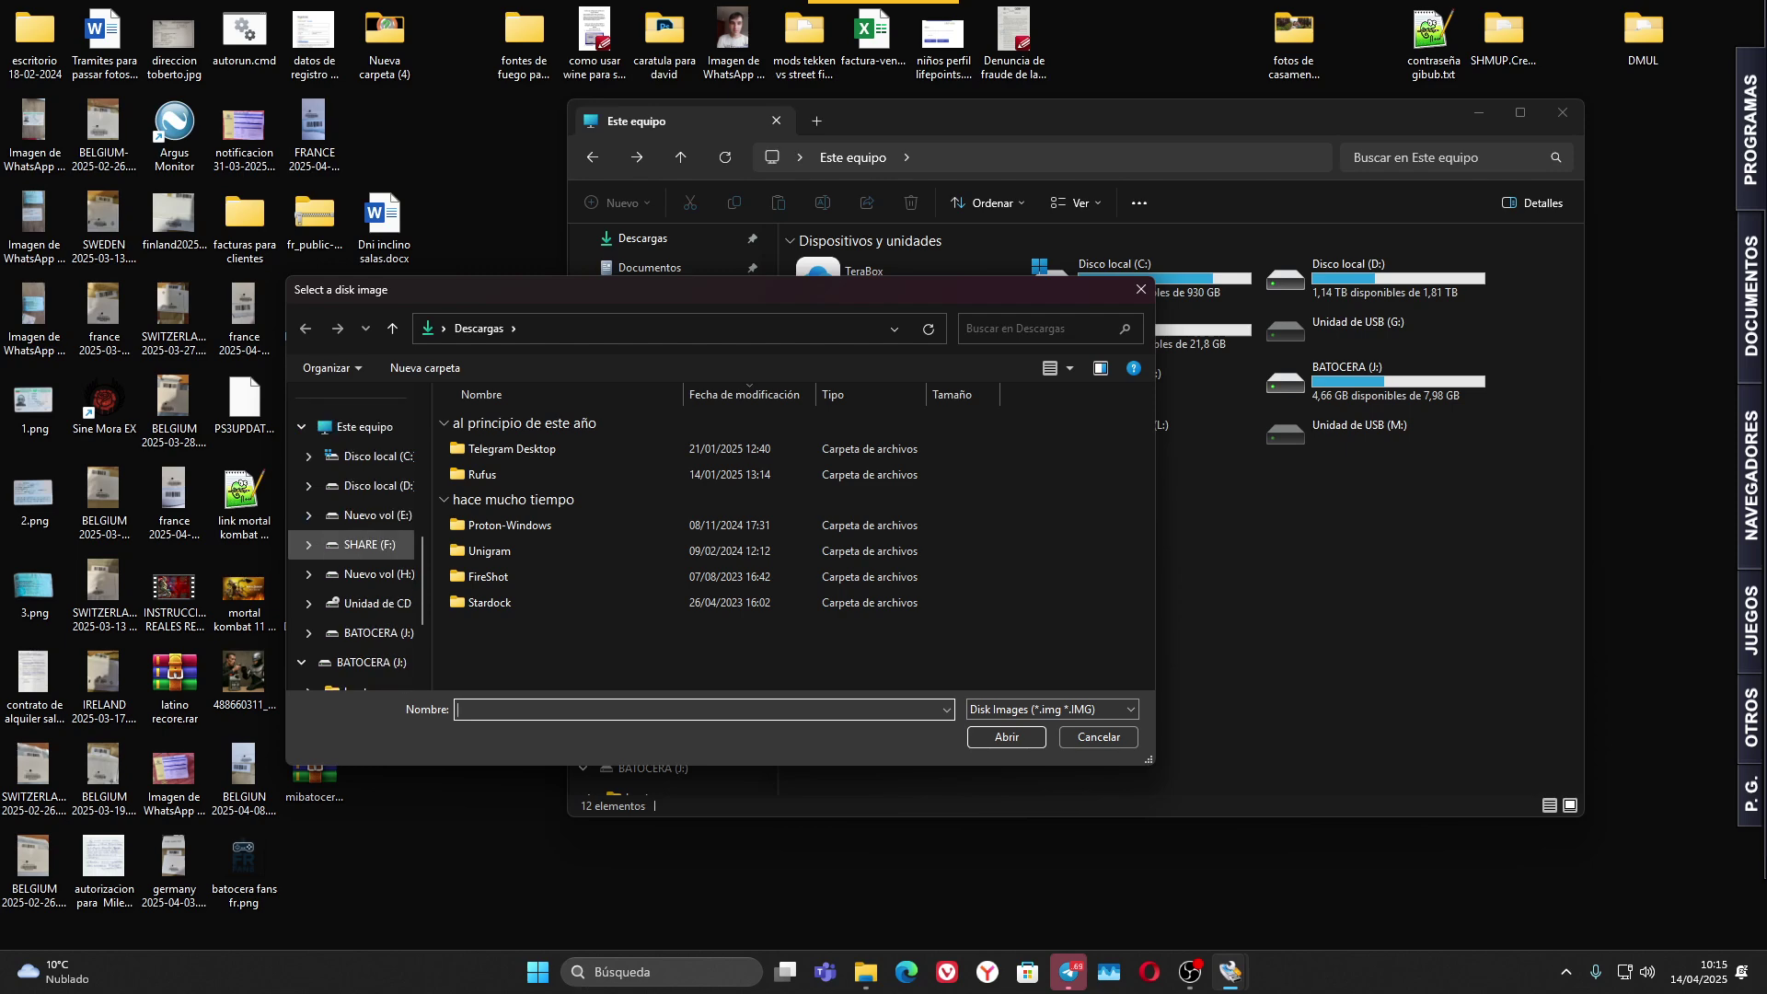
pyautogui.click(373, 514)
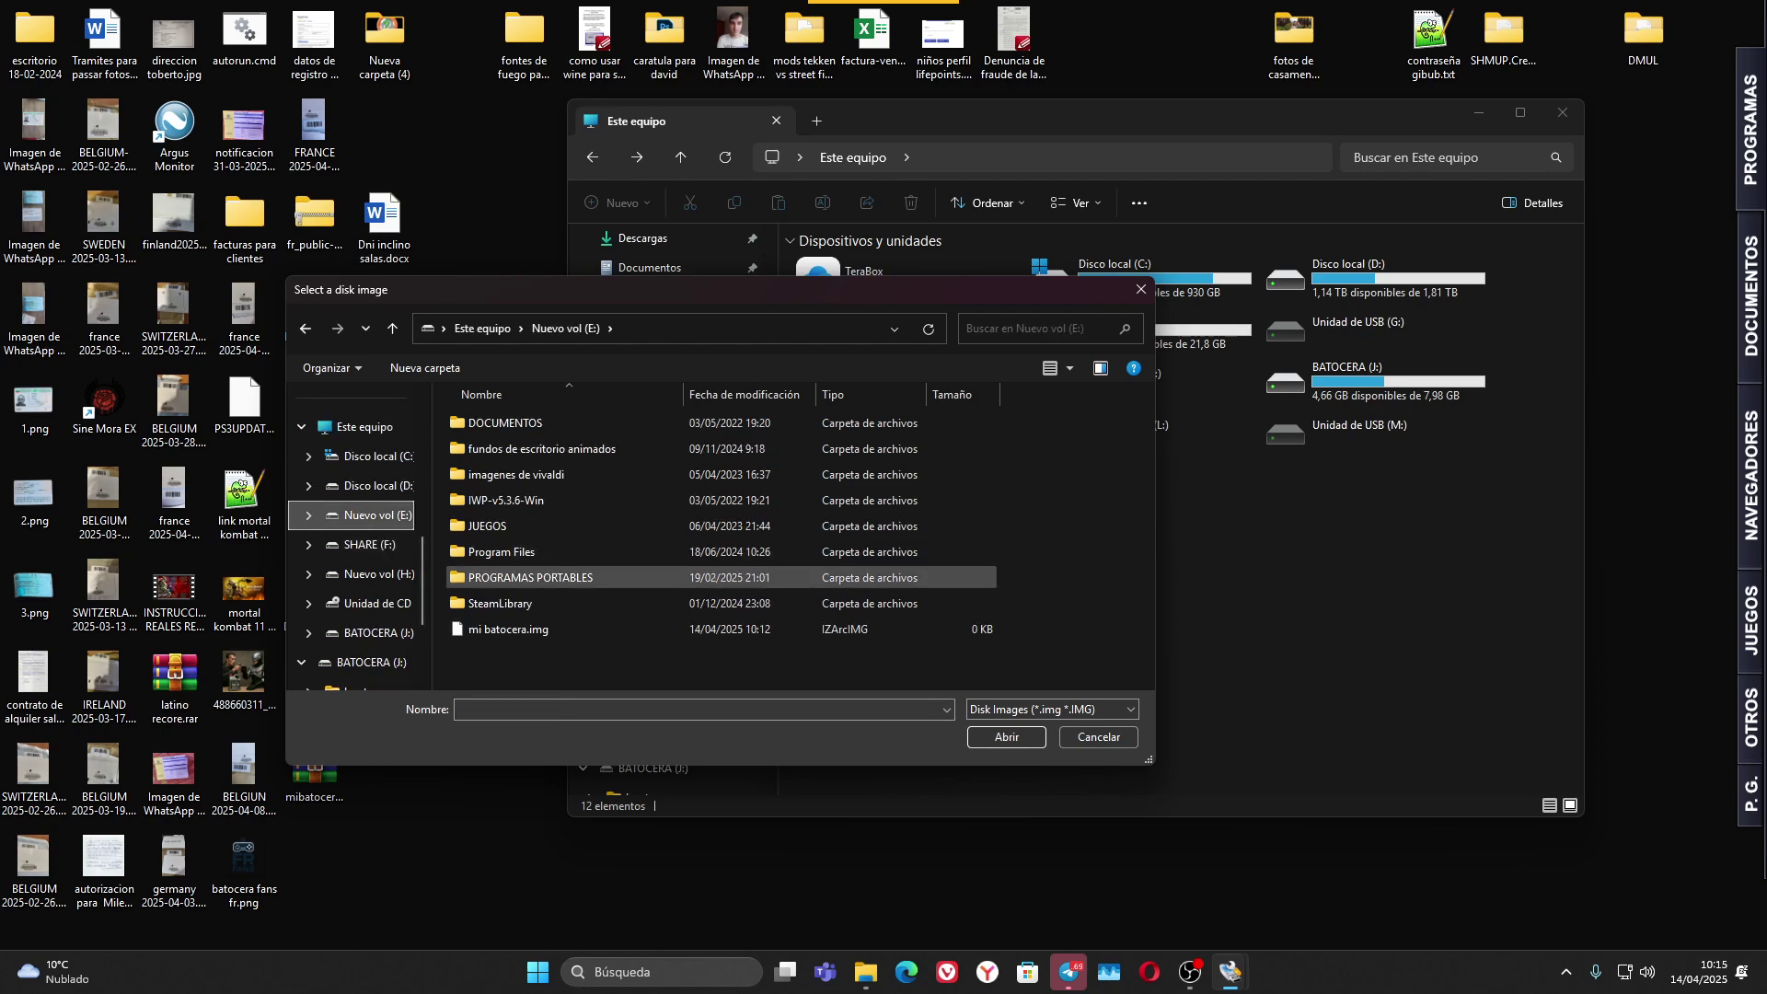
pyautogui.click(511, 628)
pyautogui.click(1006, 737)
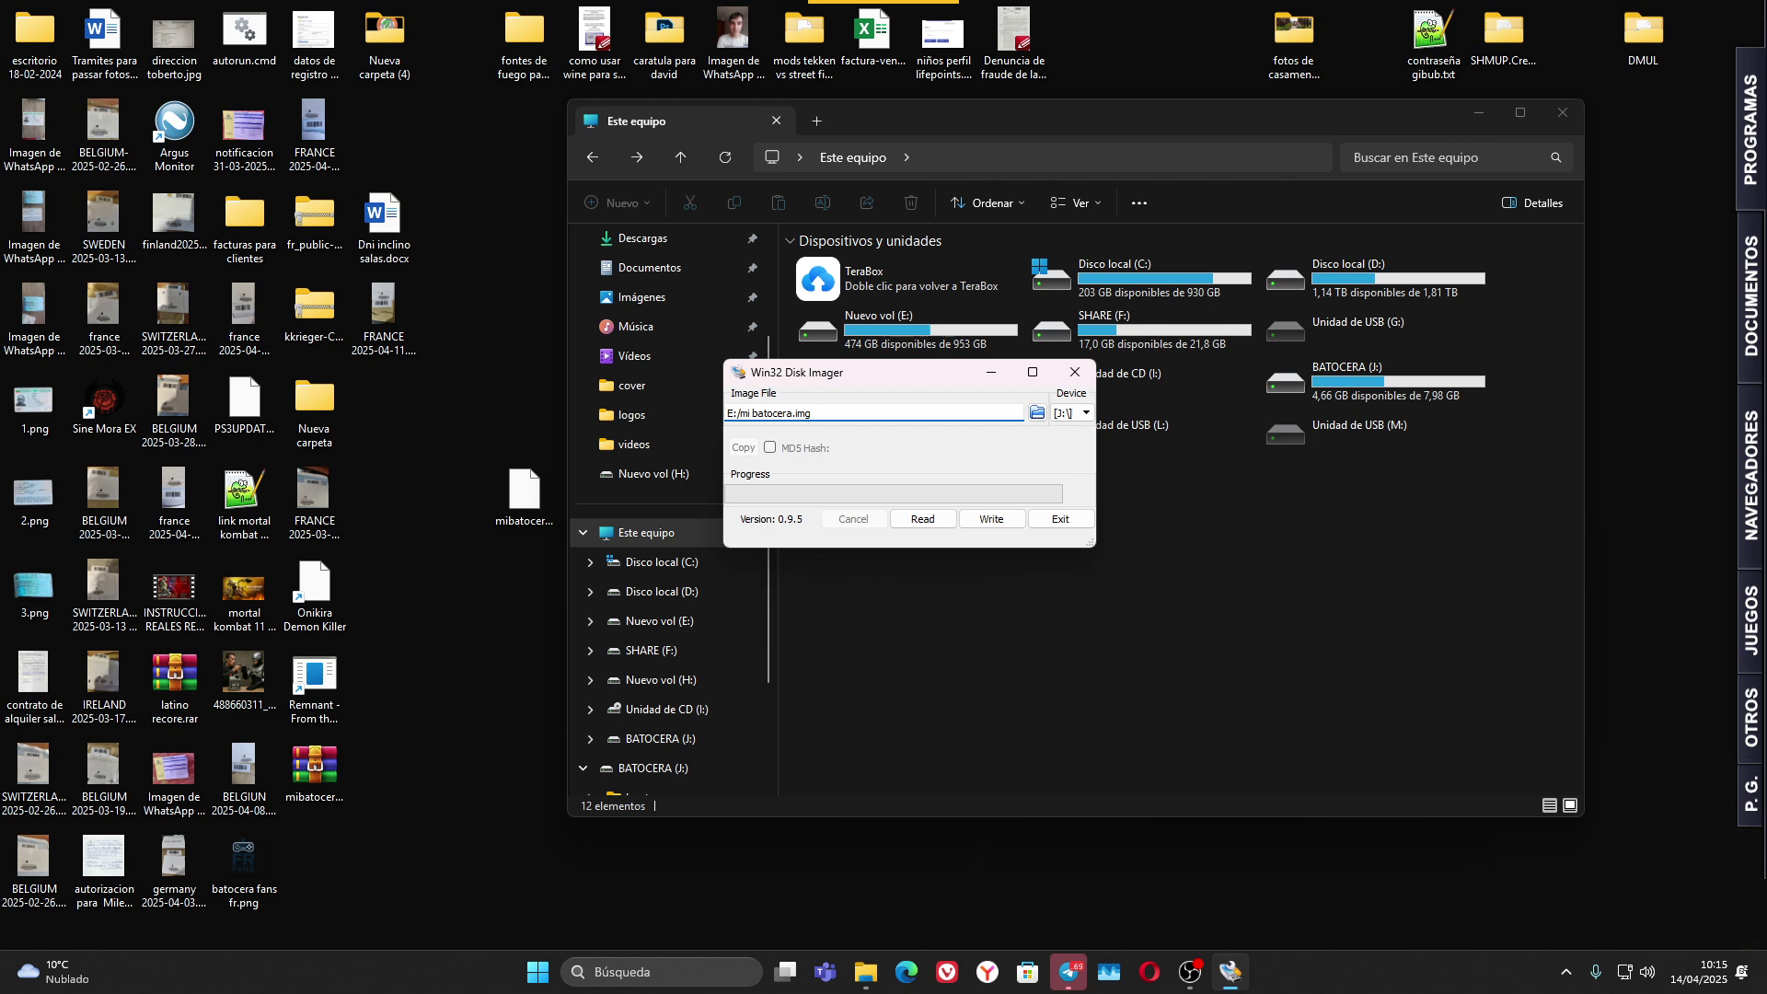
pyautogui.click(1073, 412)
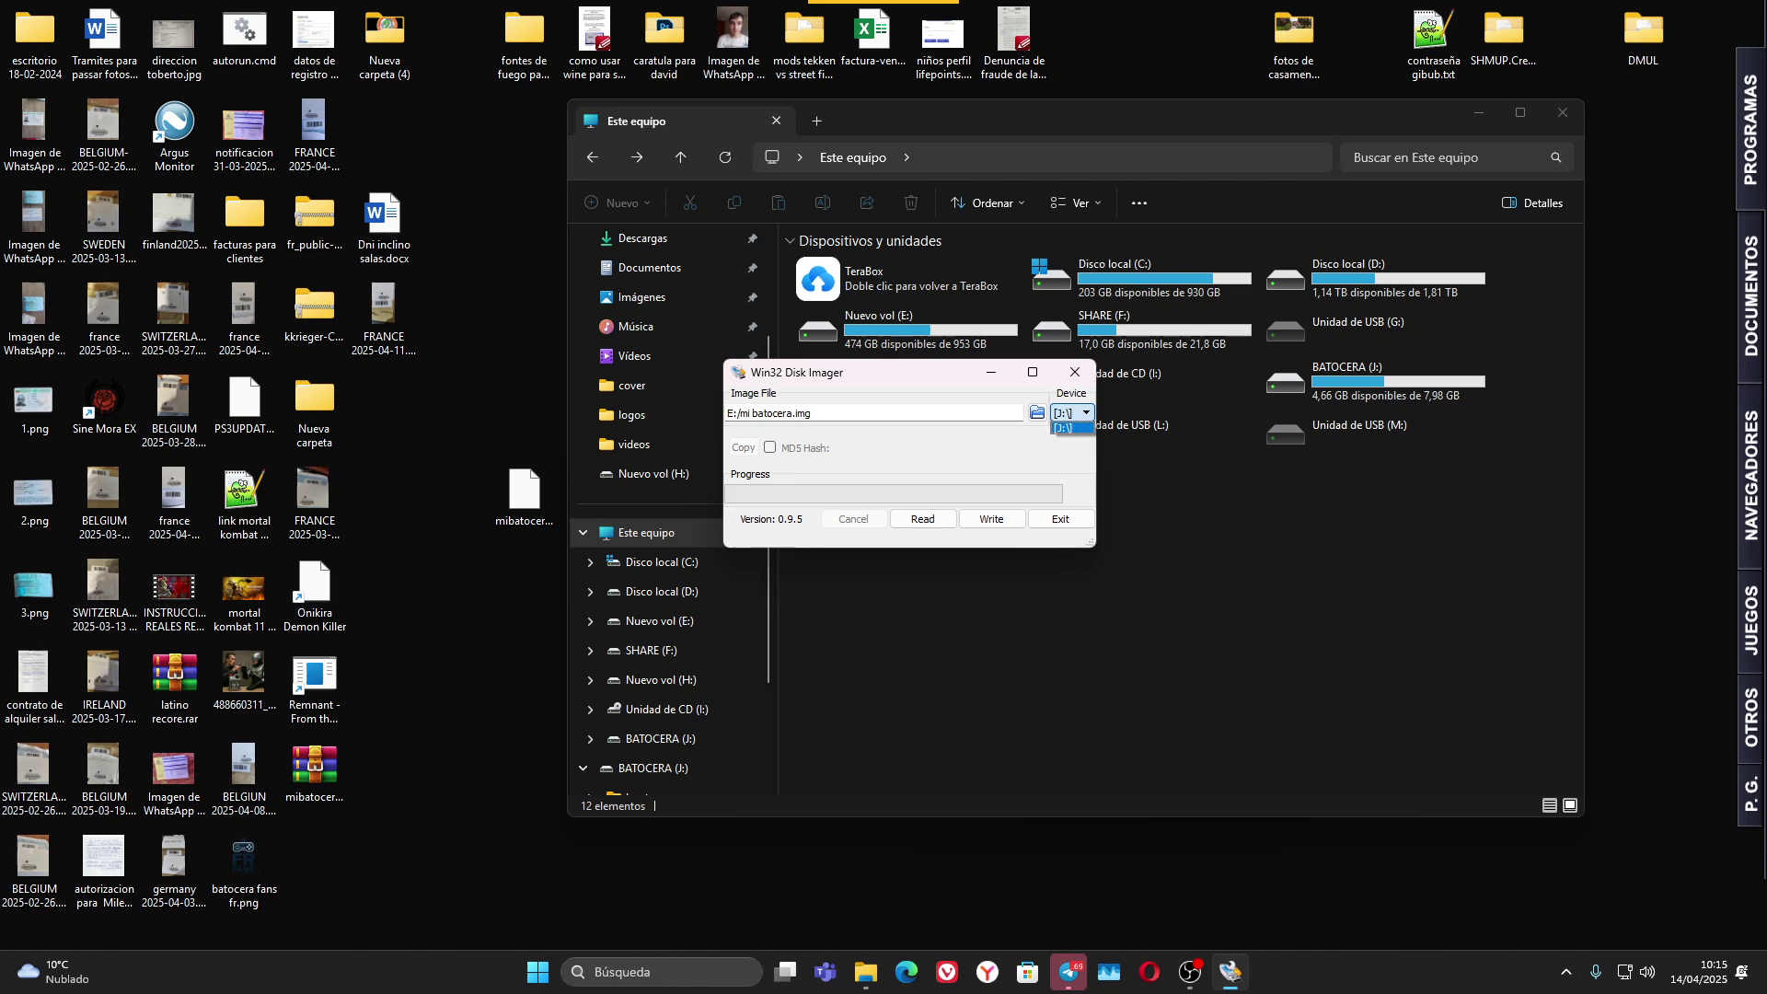
pyautogui.press('Return')
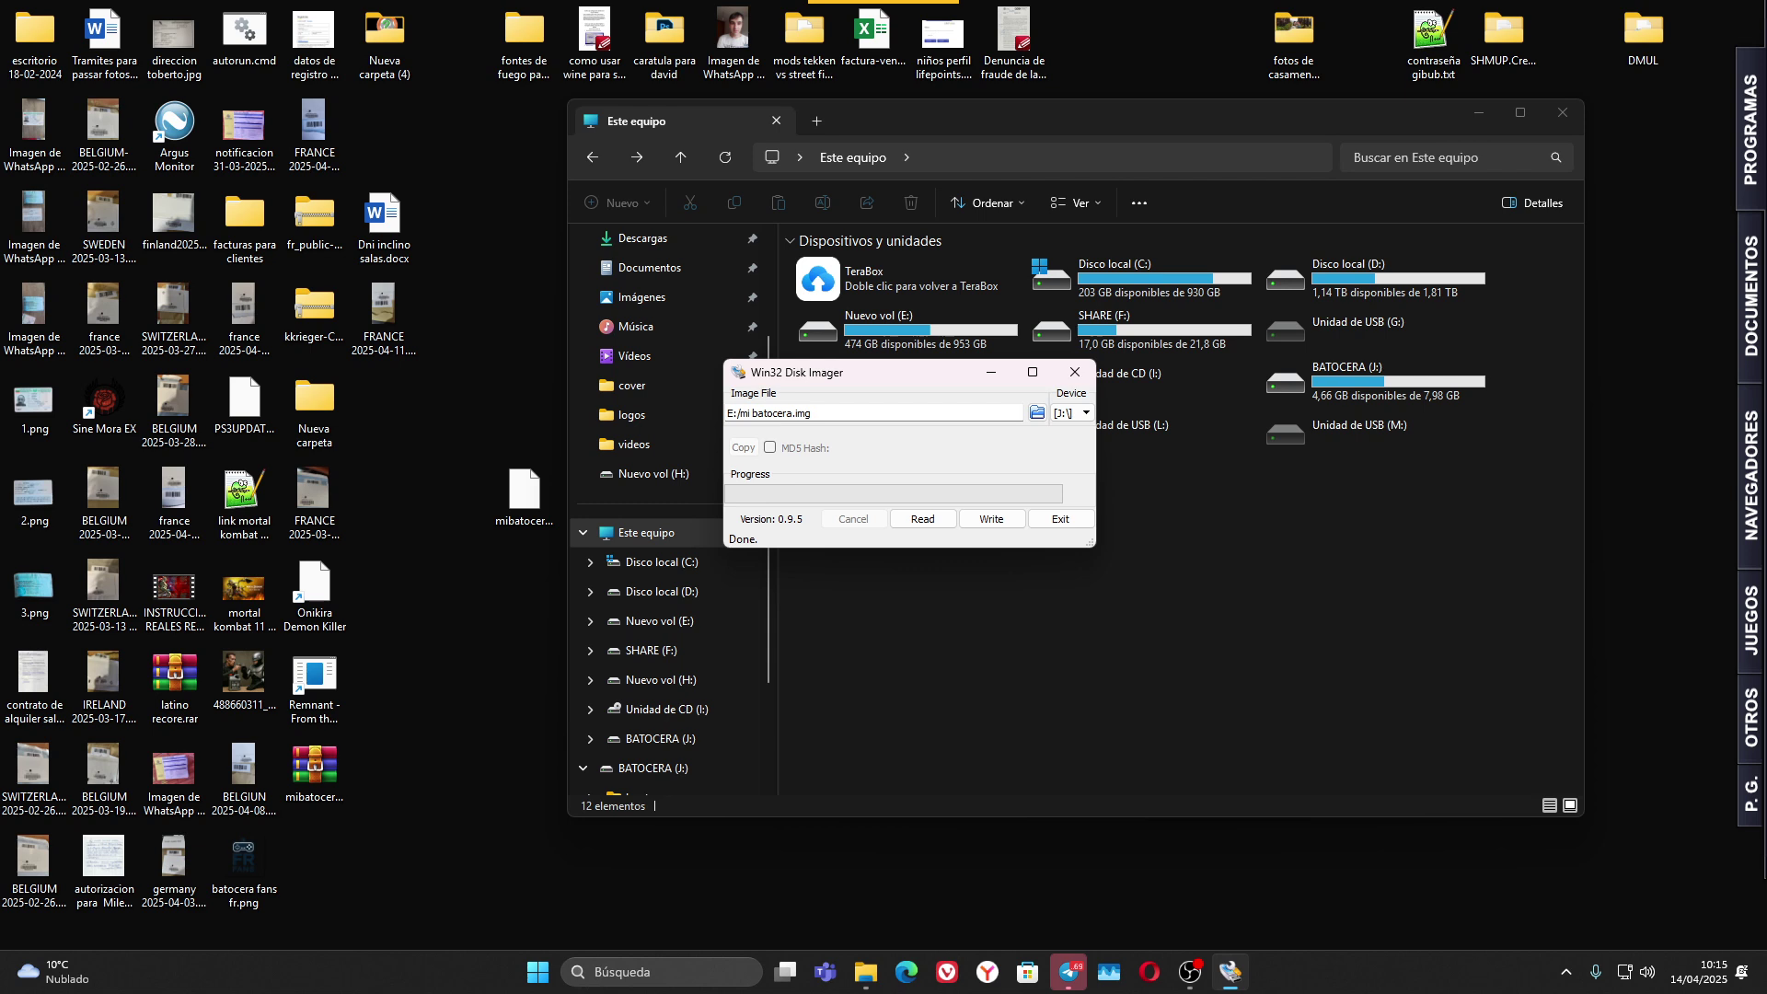
# Step: Read the J:\ device into mi batocera.img, confirming the overwrite of the existing file, and dismiss the completion notice
pyautogui.click(922, 518)
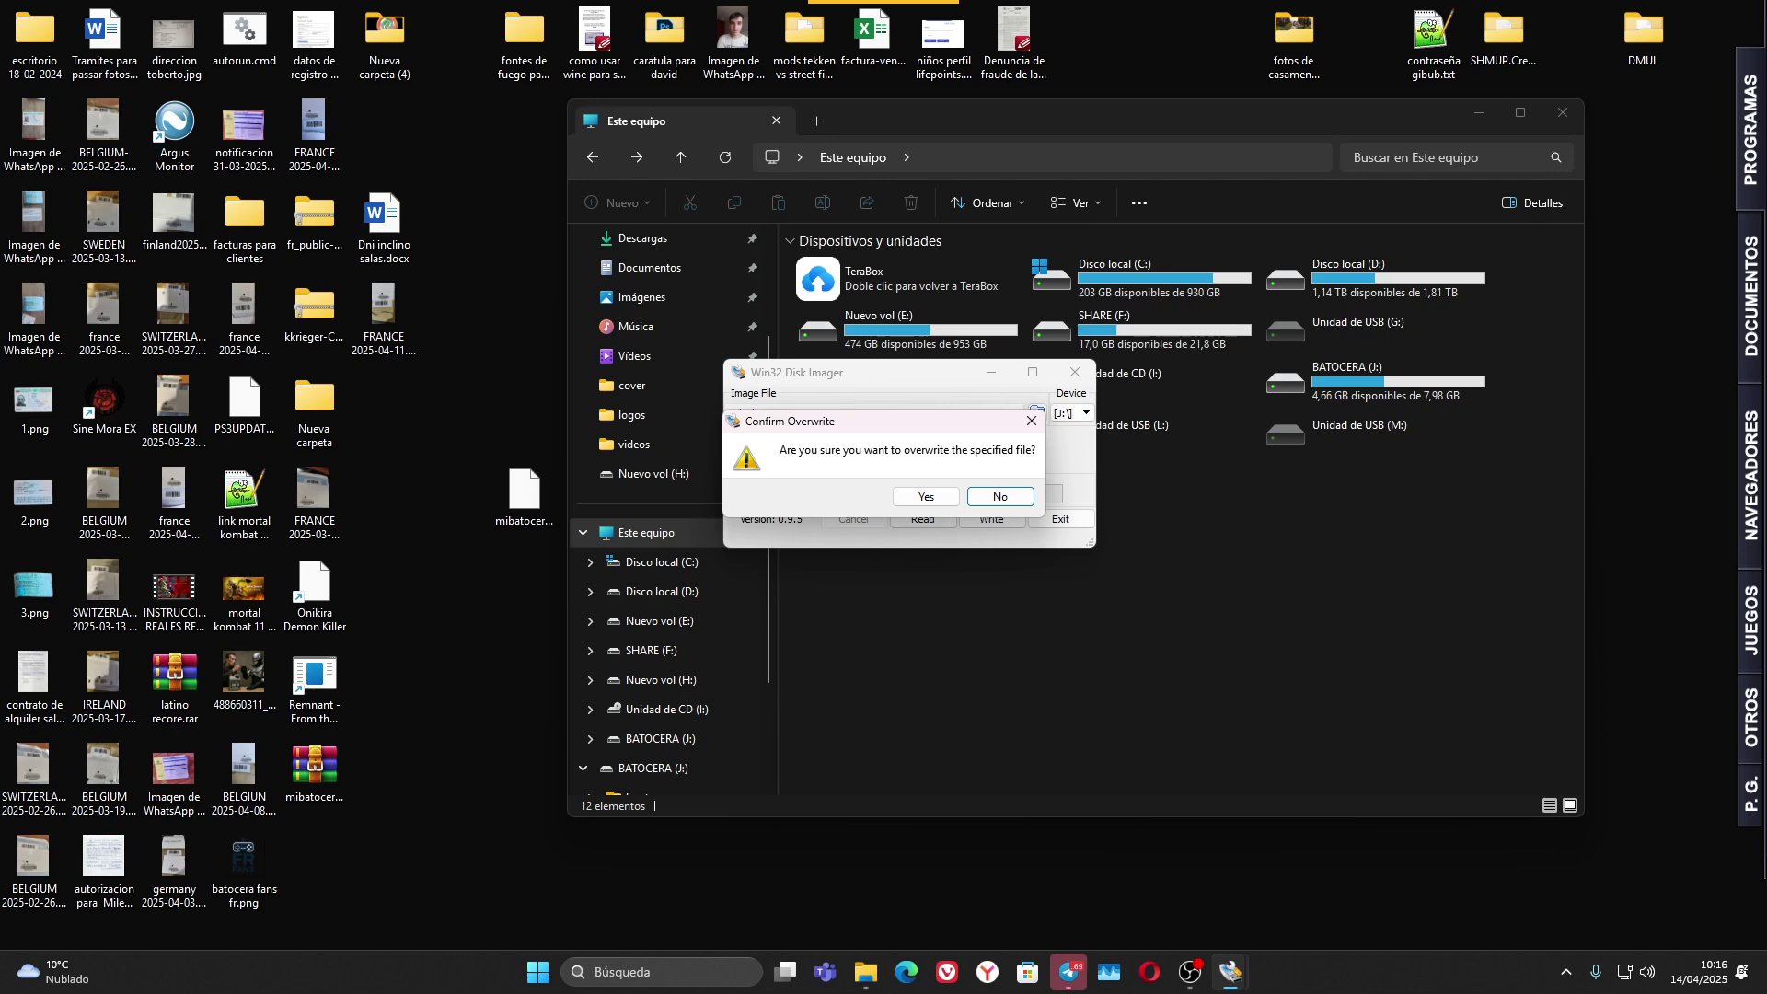
pyautogui.click(926, 496)
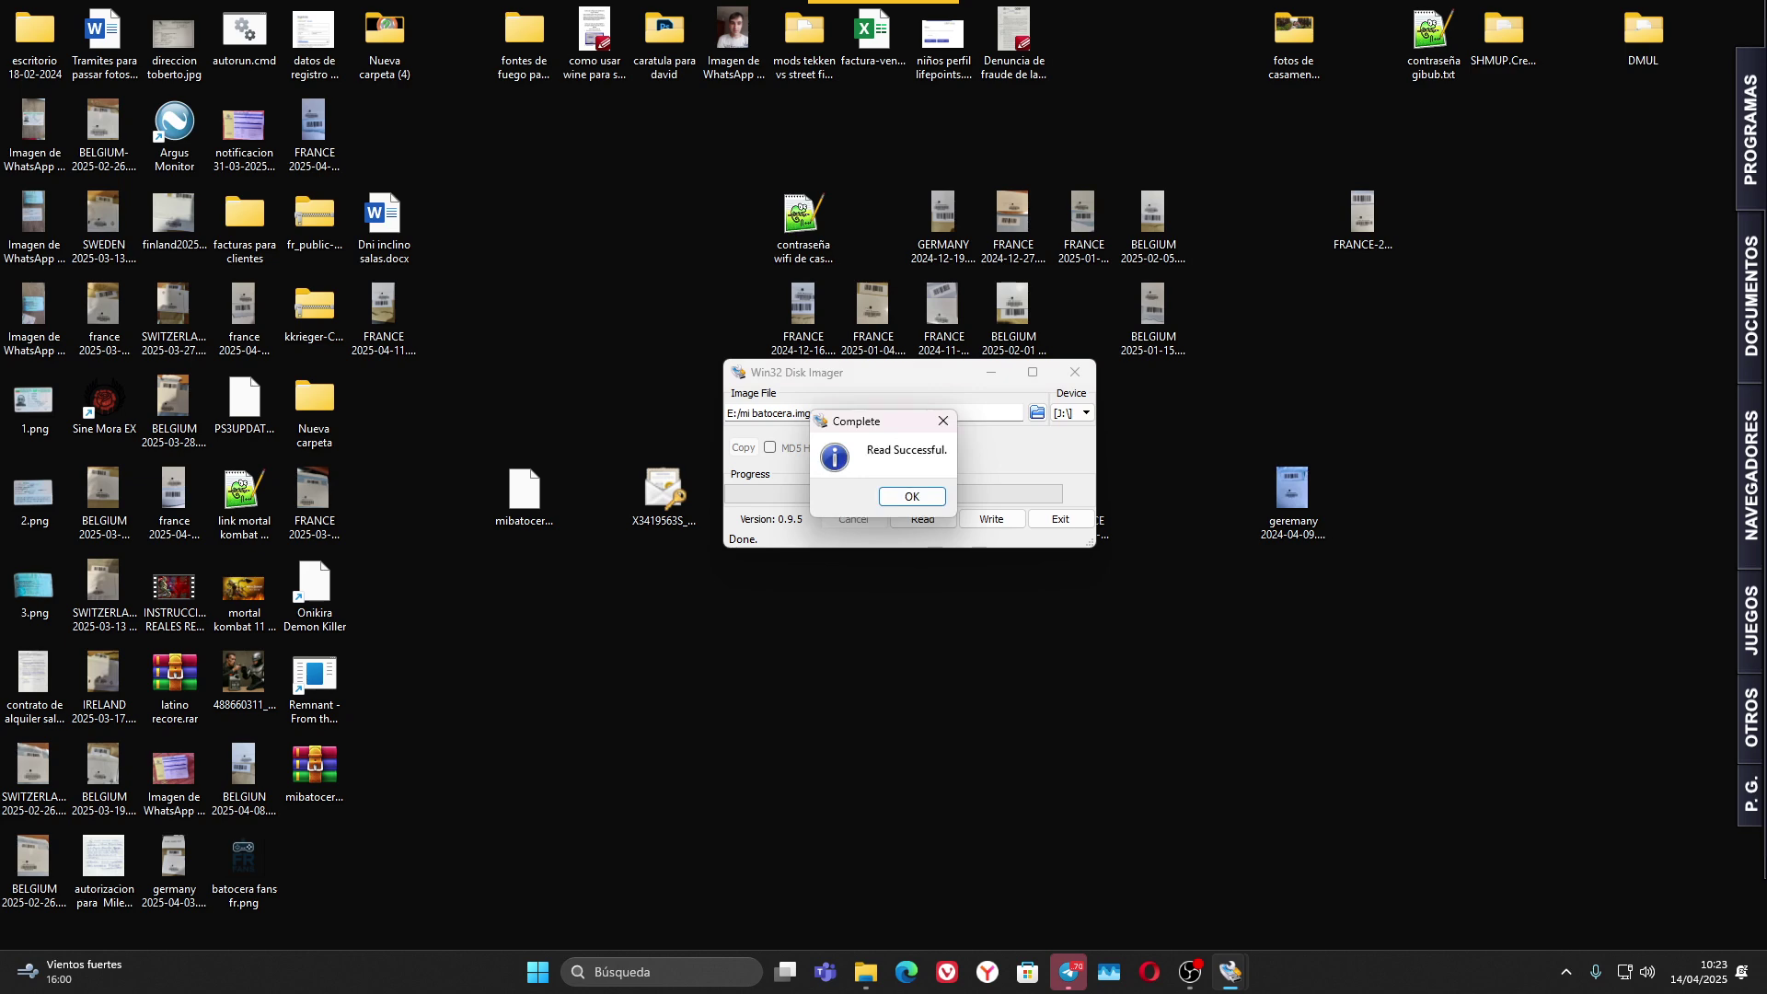
pyautogui.press('Return')
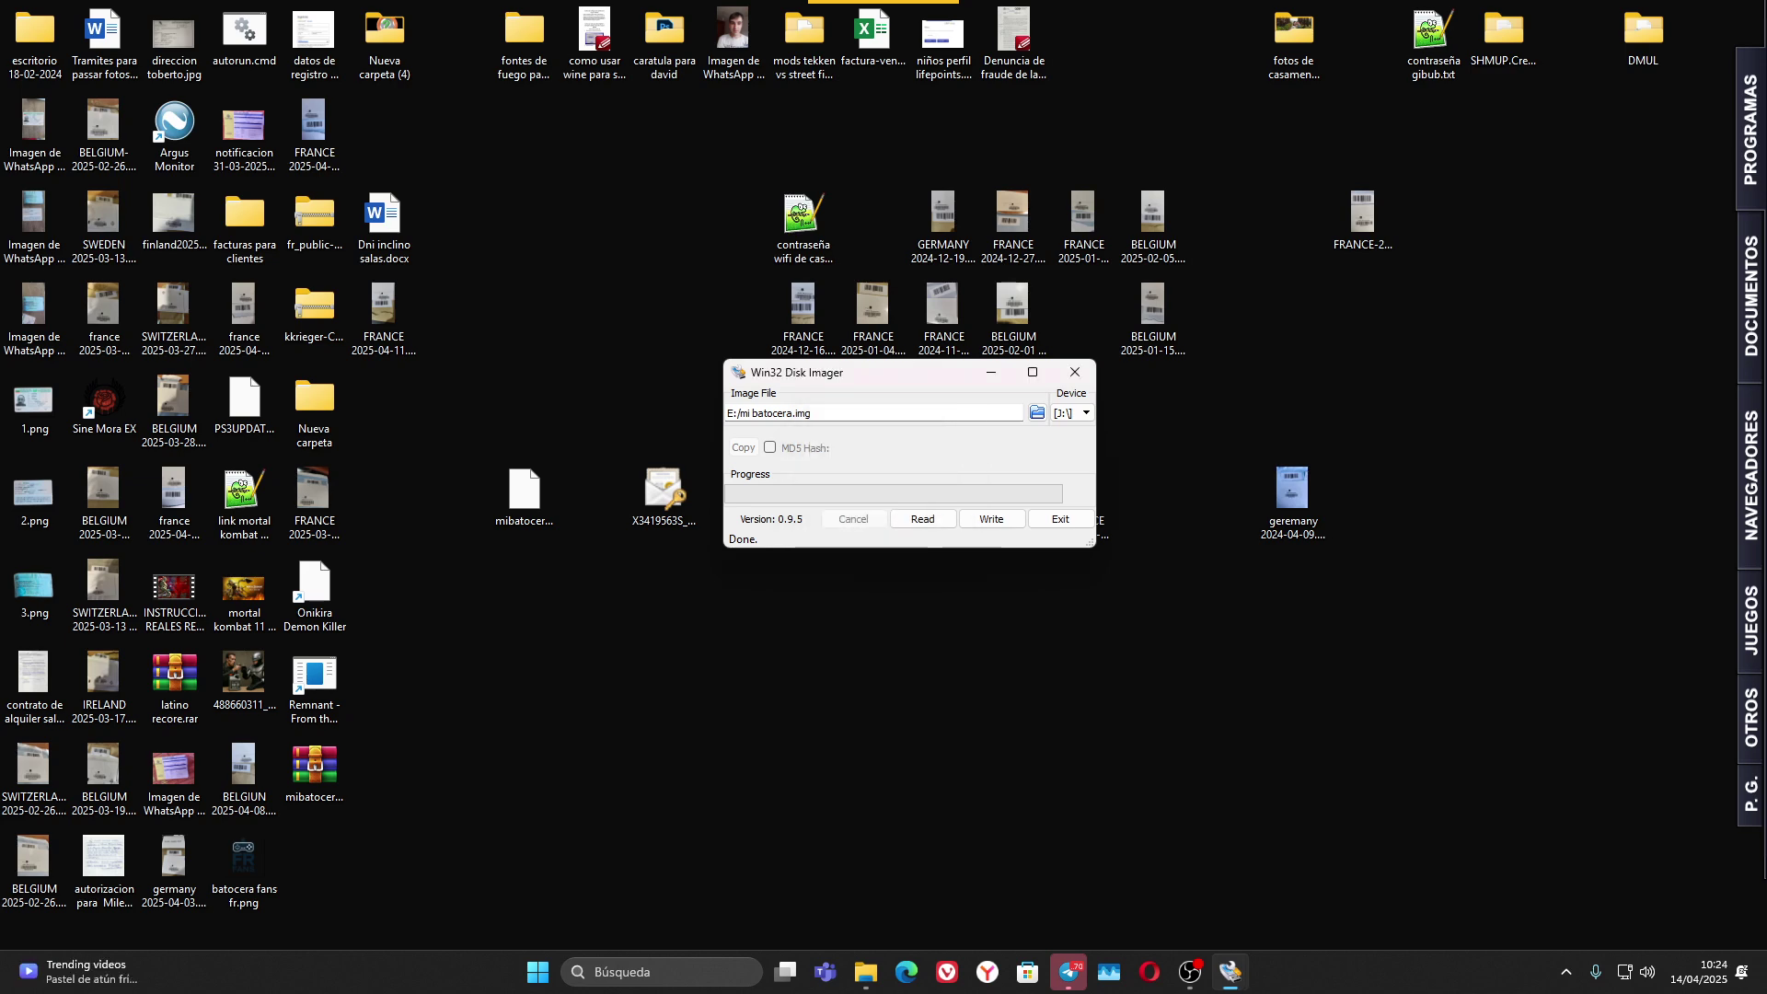
# Step: View mi batocera.img on the Nuevo vol (E:) drive in File Explorer, and exit Win32 Disk Imager
pyautogui.press('super+e')
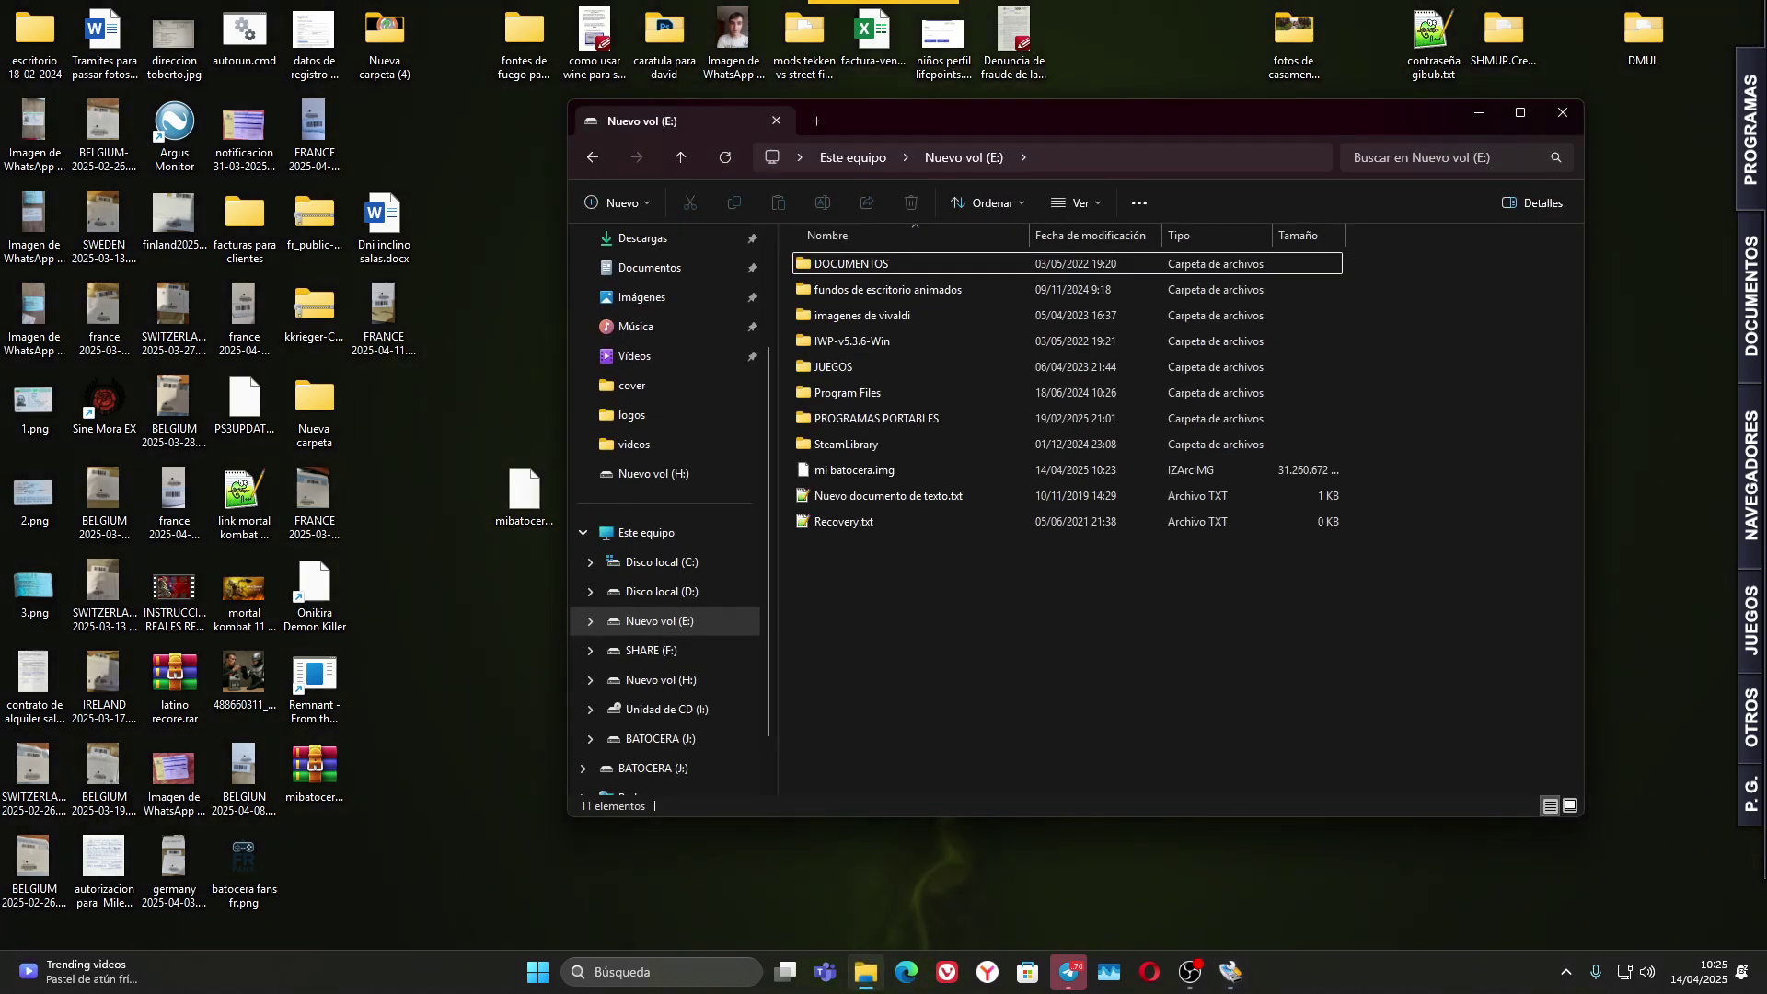
pyautogui.press('Return')
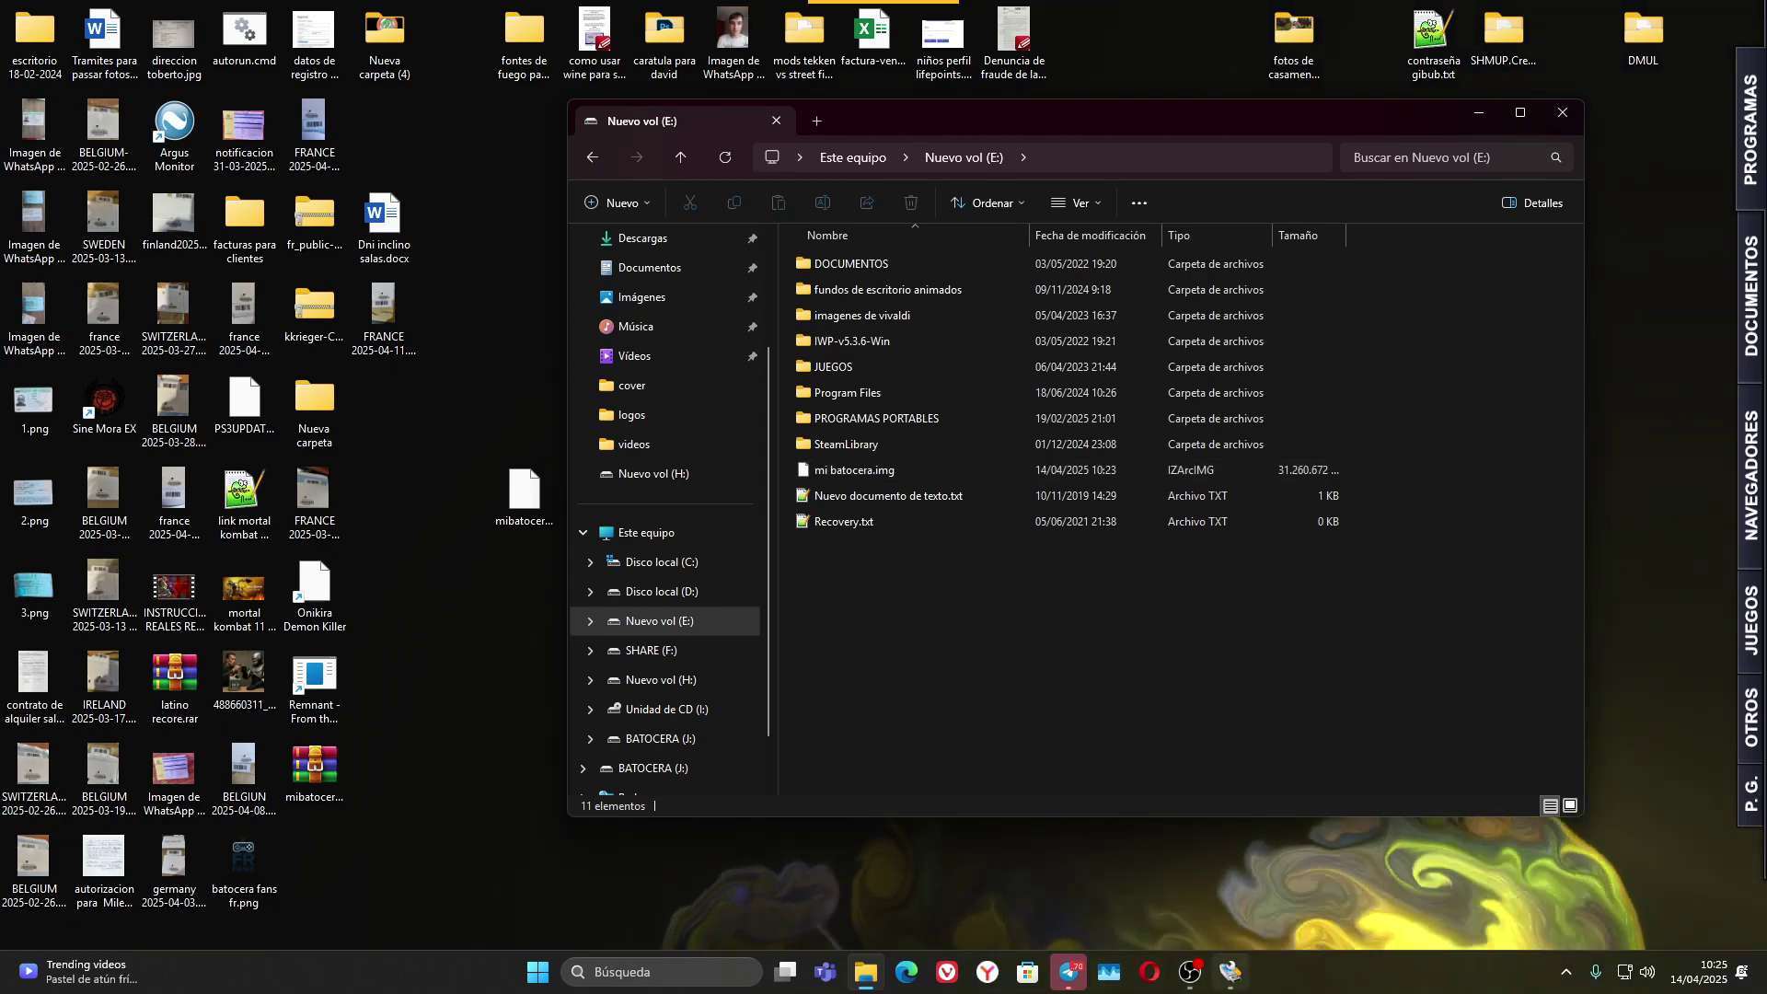
pyautogui.moveTo(1230, 972)
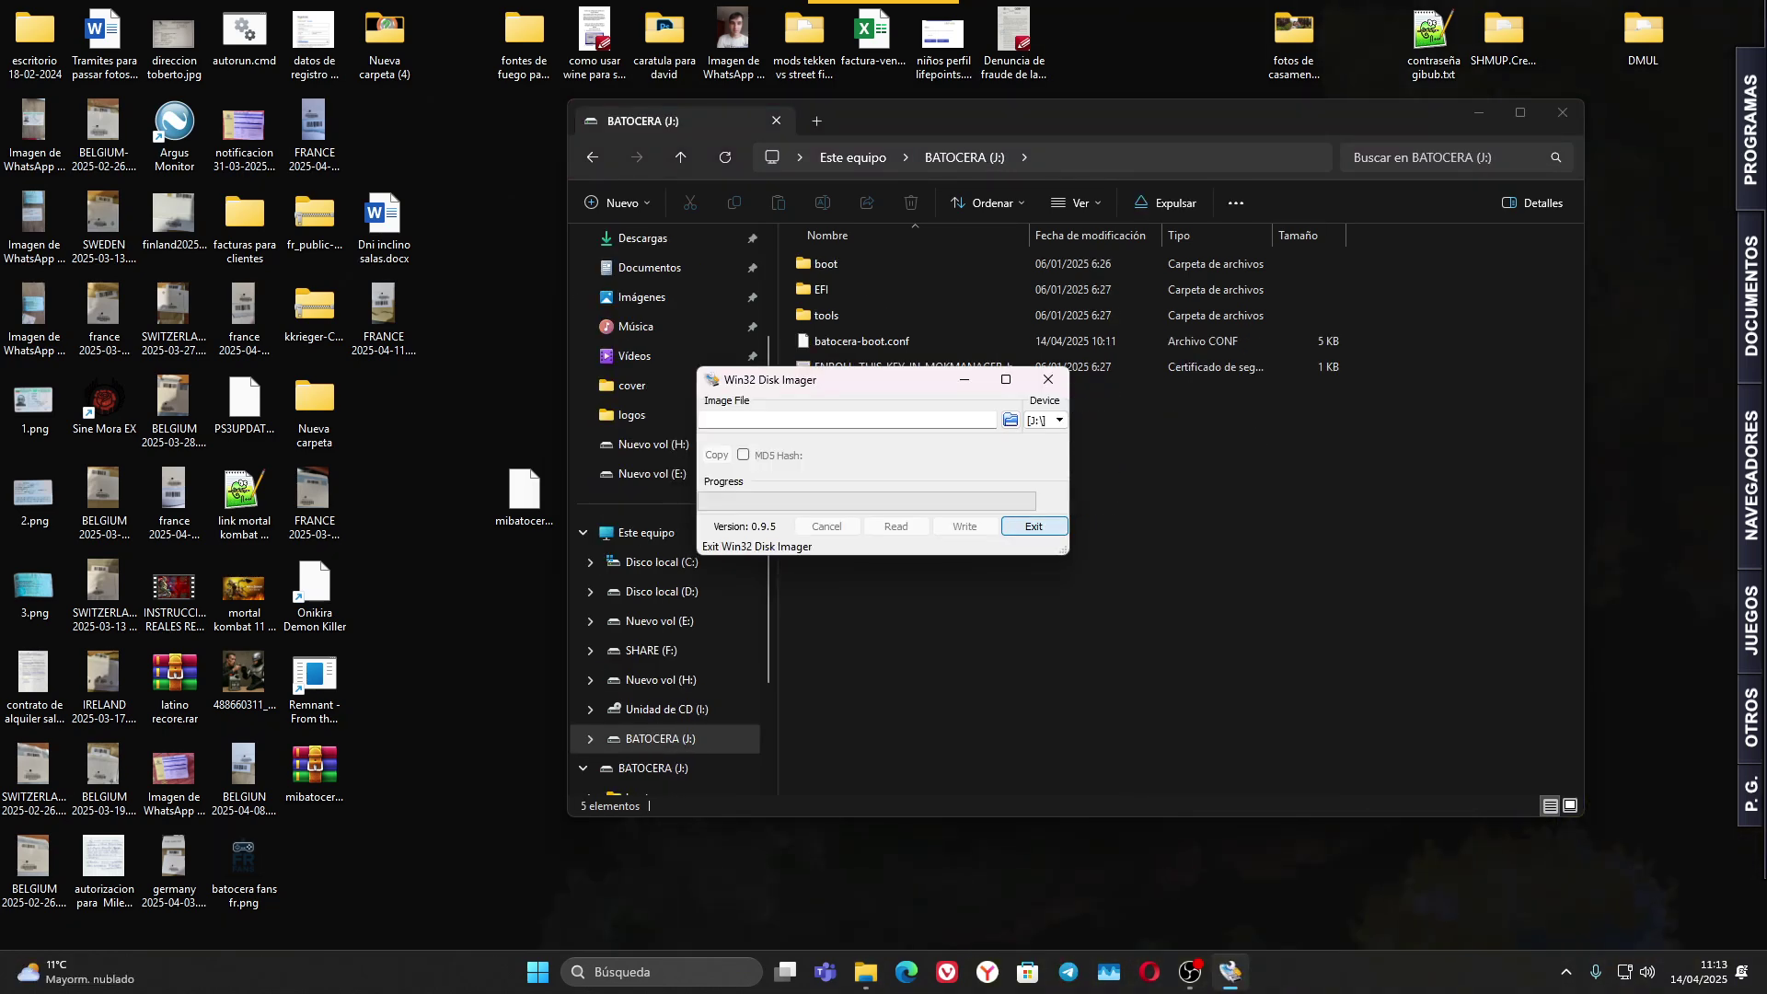
pyautogui.press('Return')
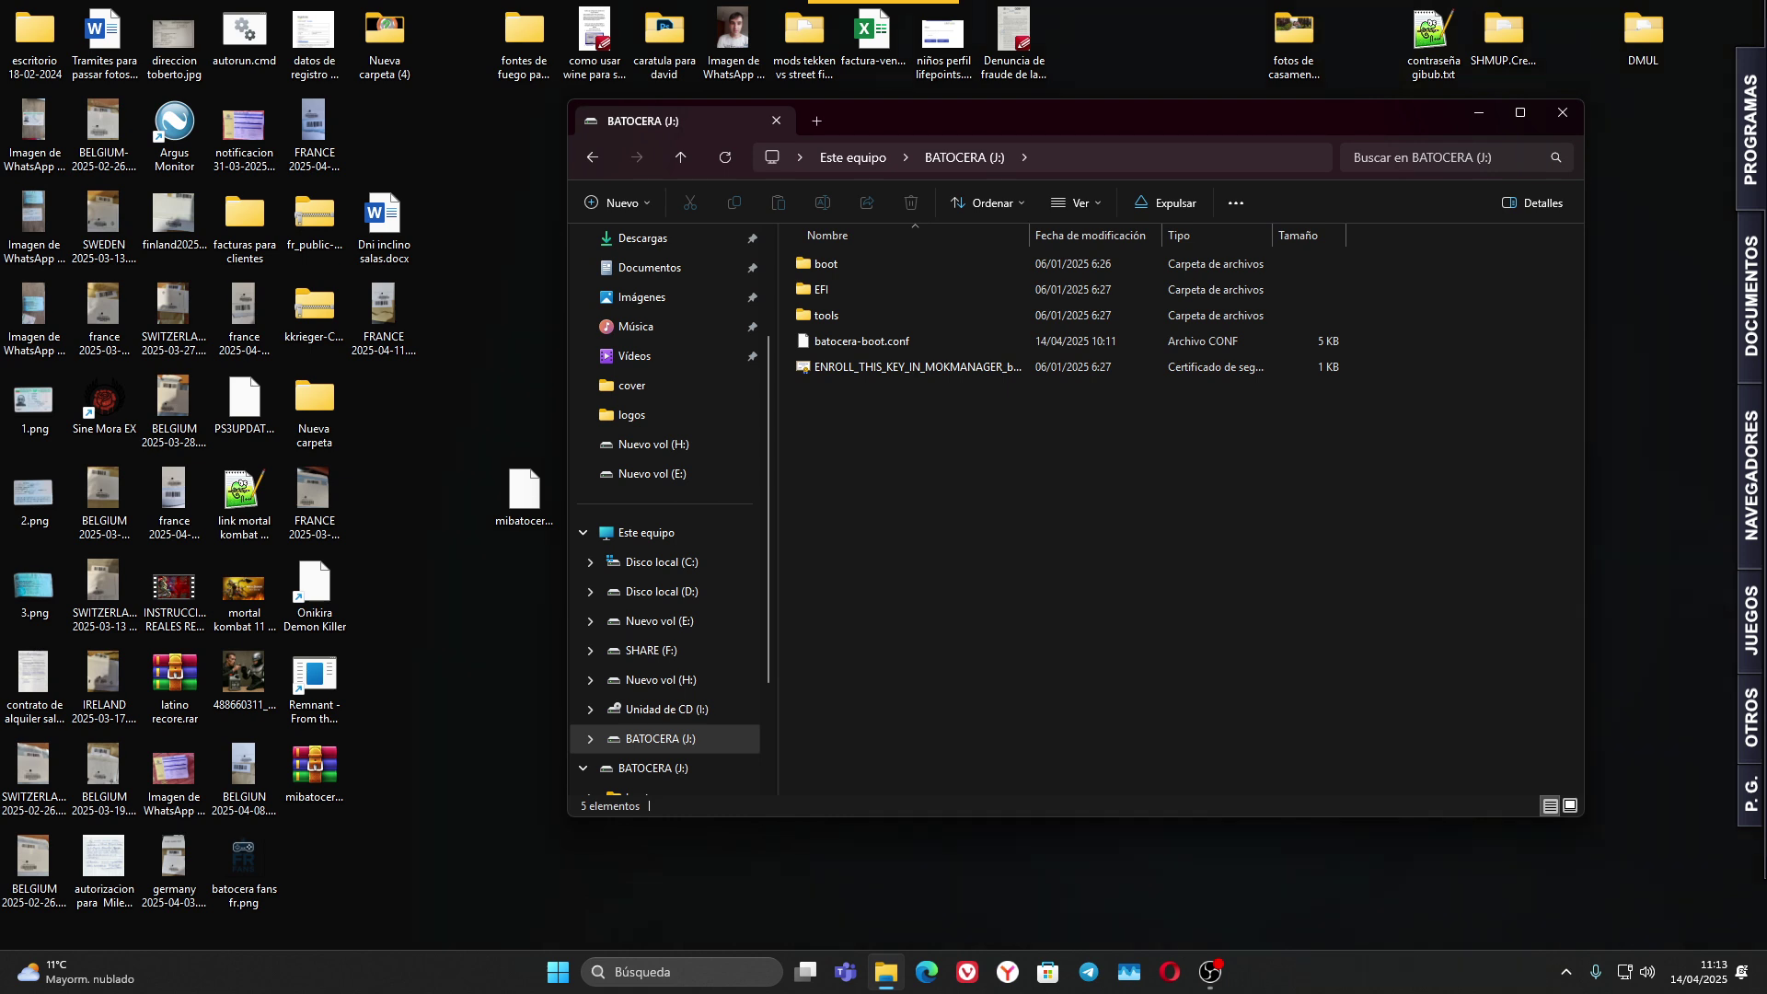
# Step: Launch balenaEtcher and load mi batocera.img from the Nuevo vol (E:) drive as the image to flash
pyautogui.moveTo(1744, 475)
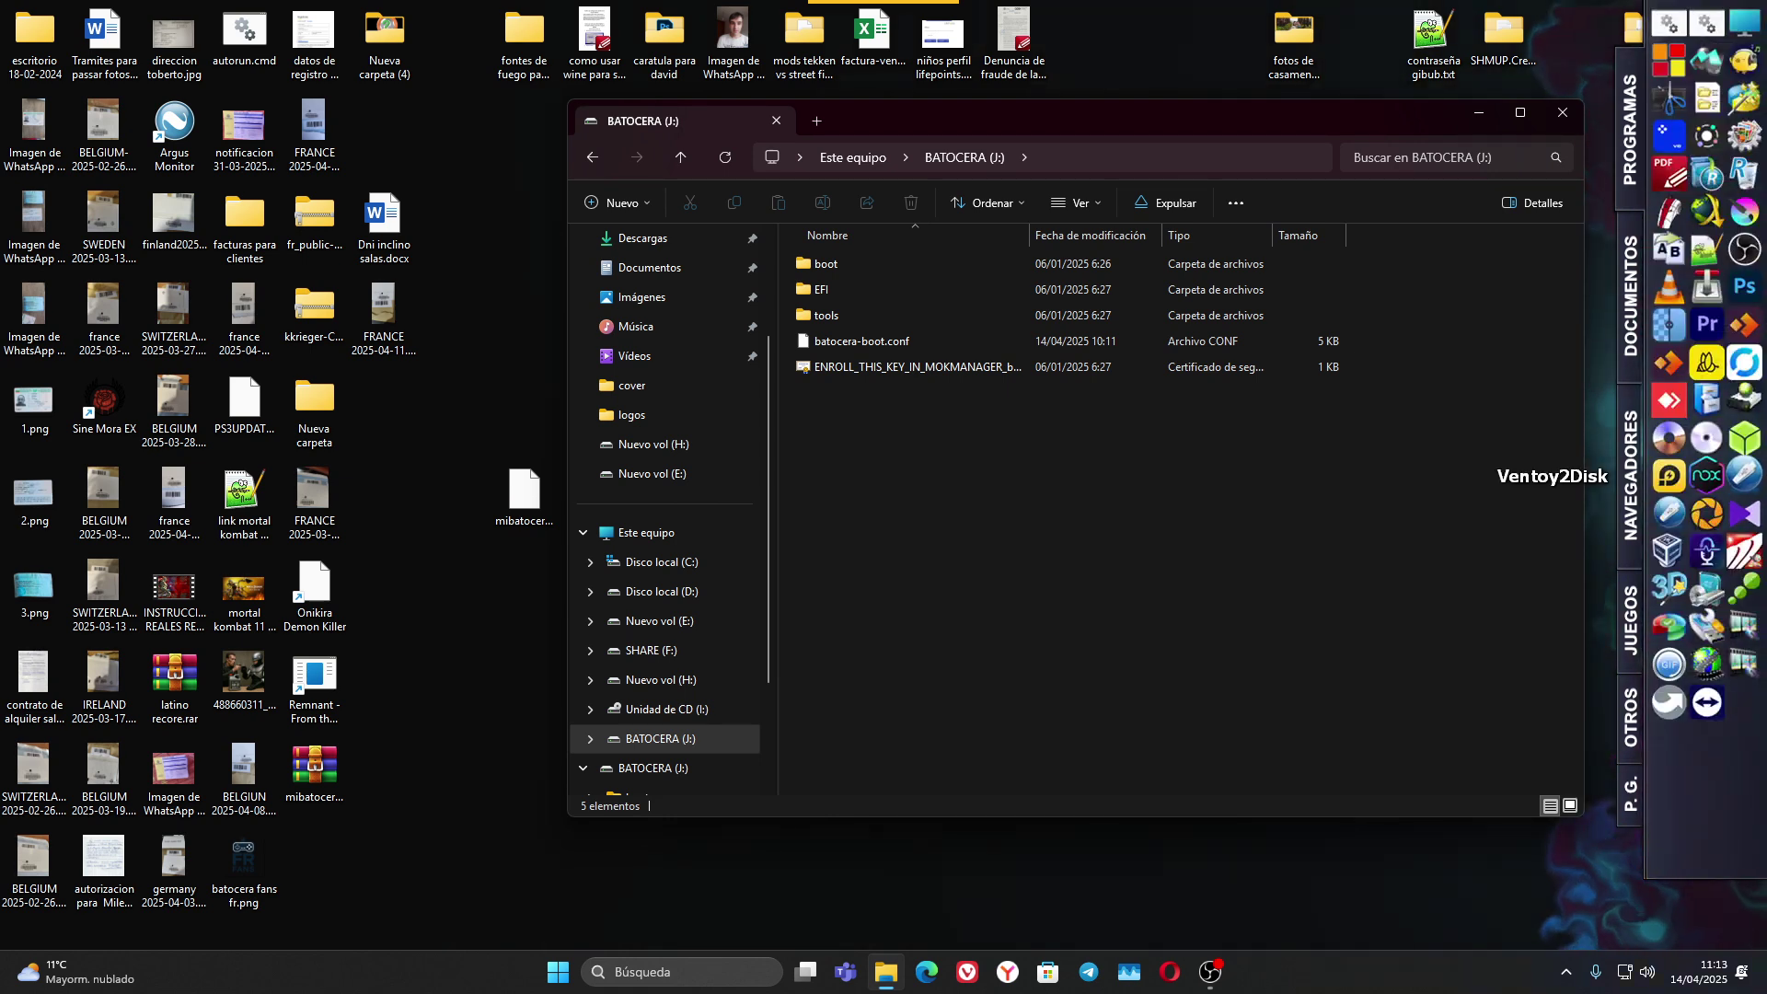
pyautogui.click(1744, 438)
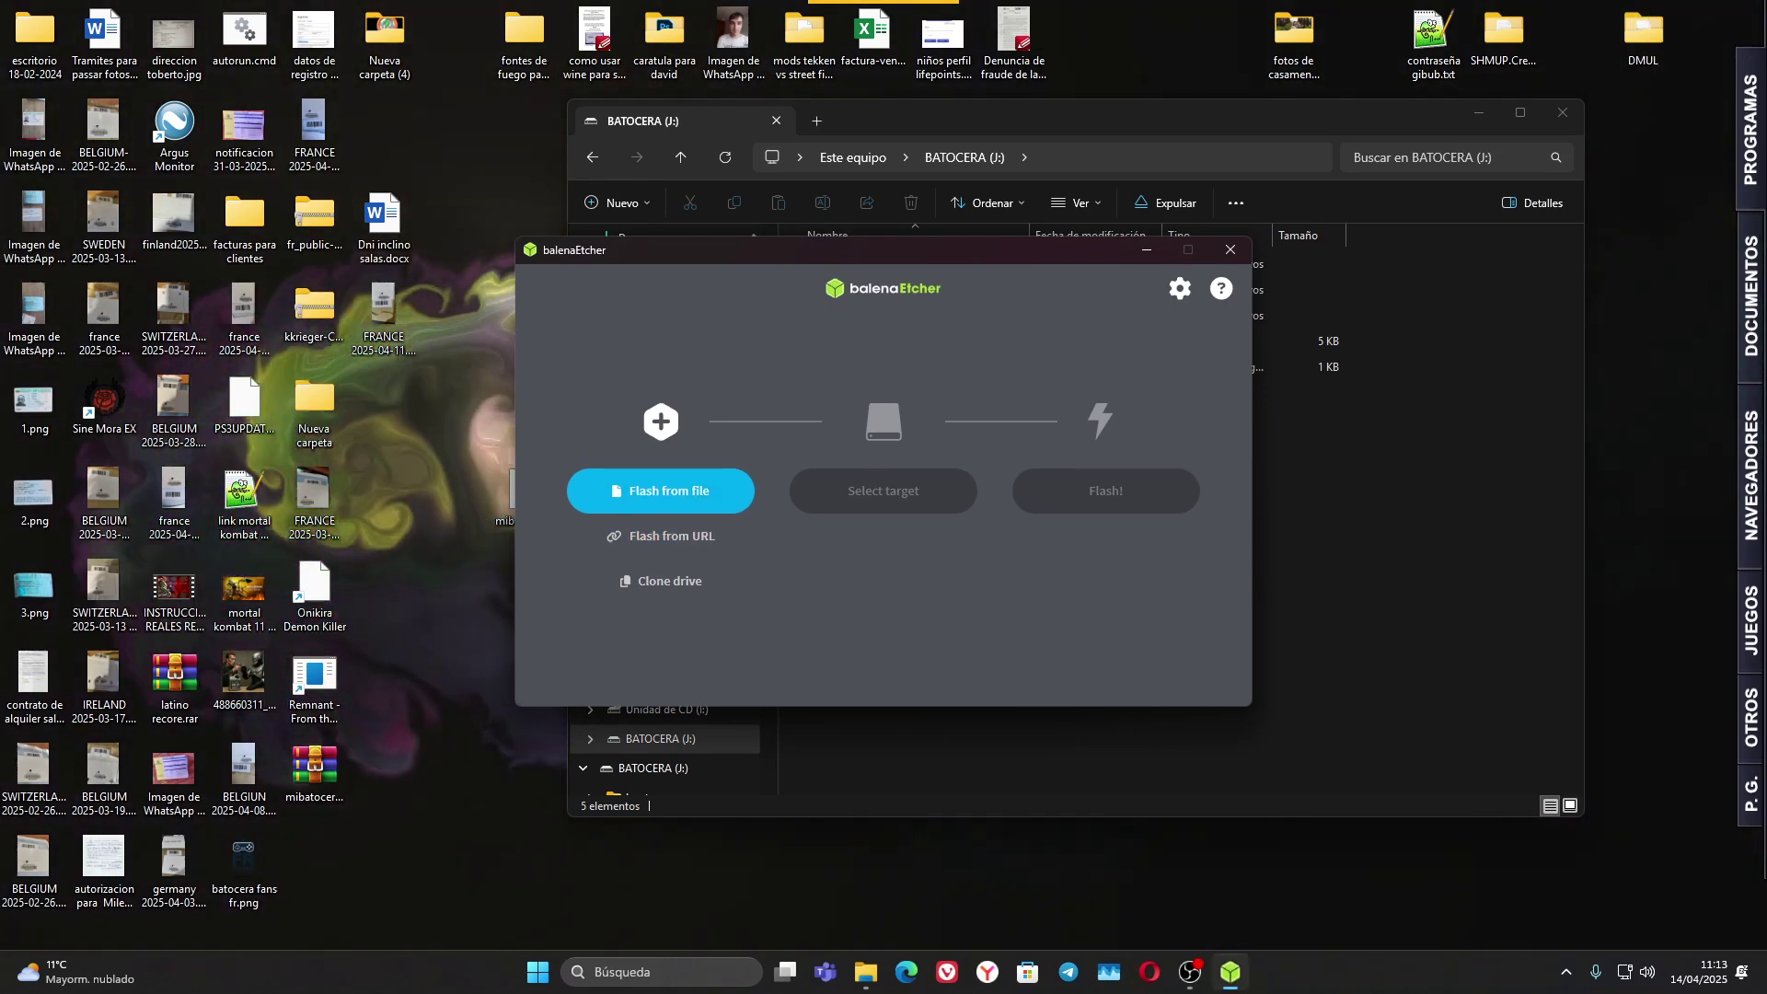
pyautogui.click(660, 491)
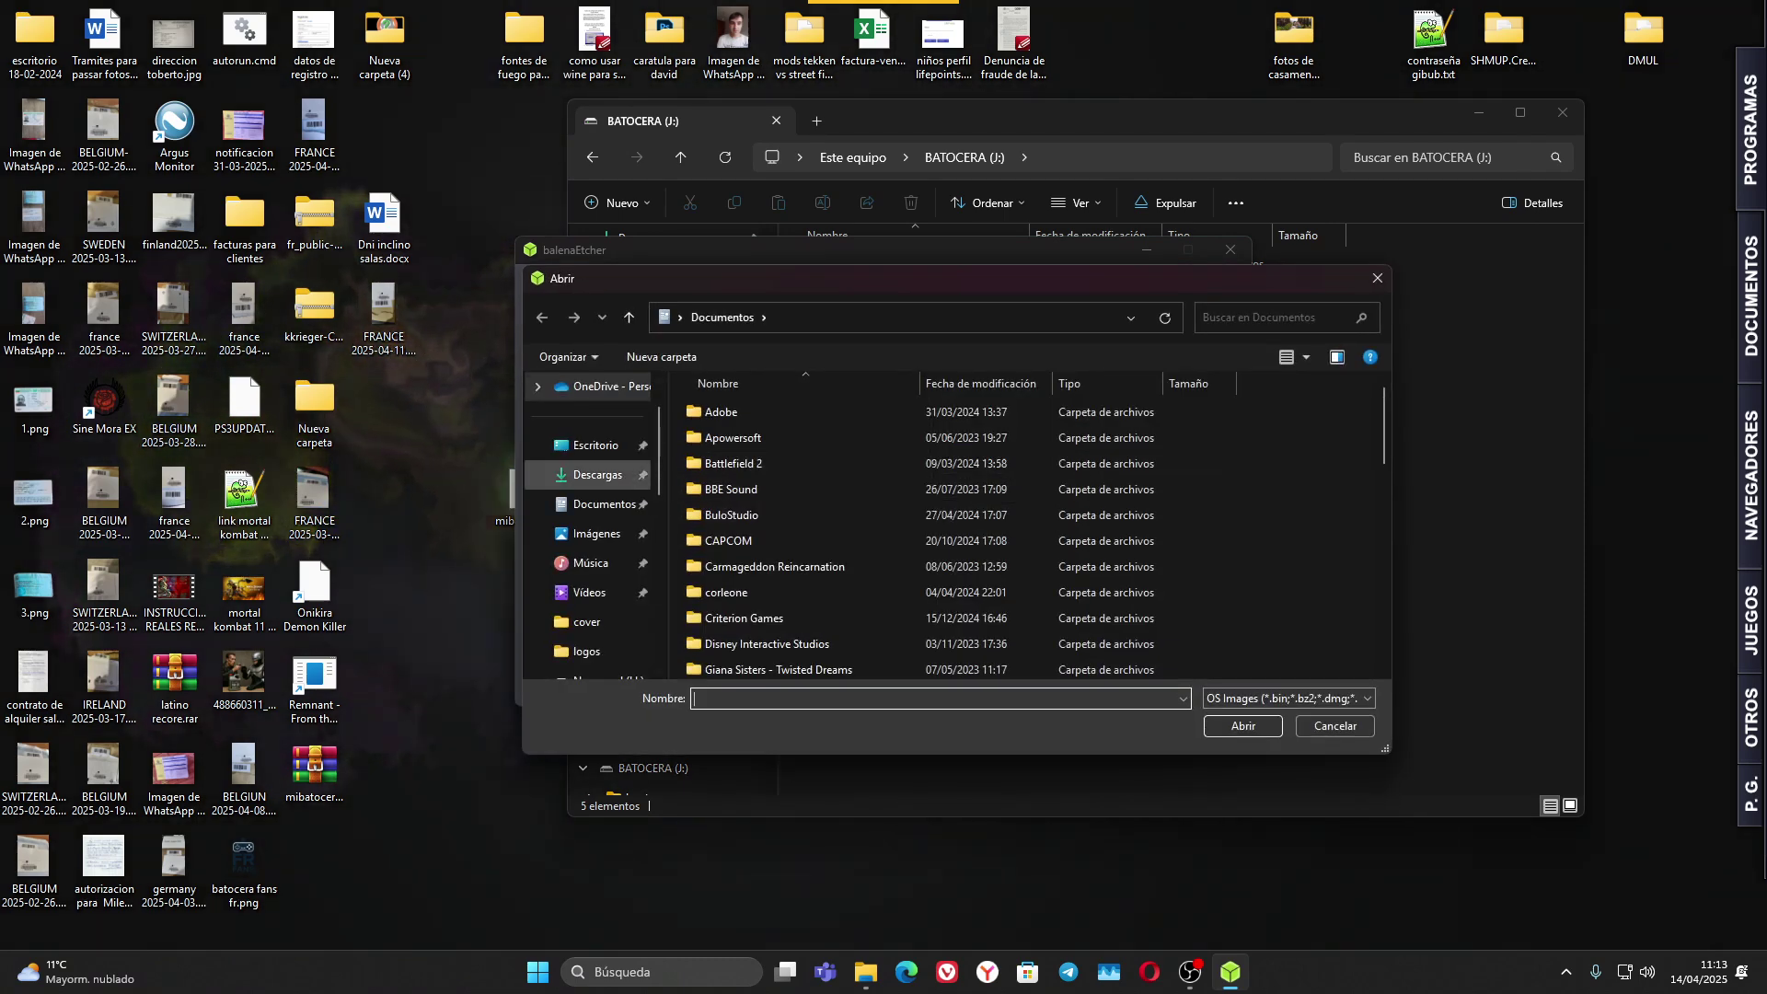
pyautogui.scroll(-5, 594, 506)
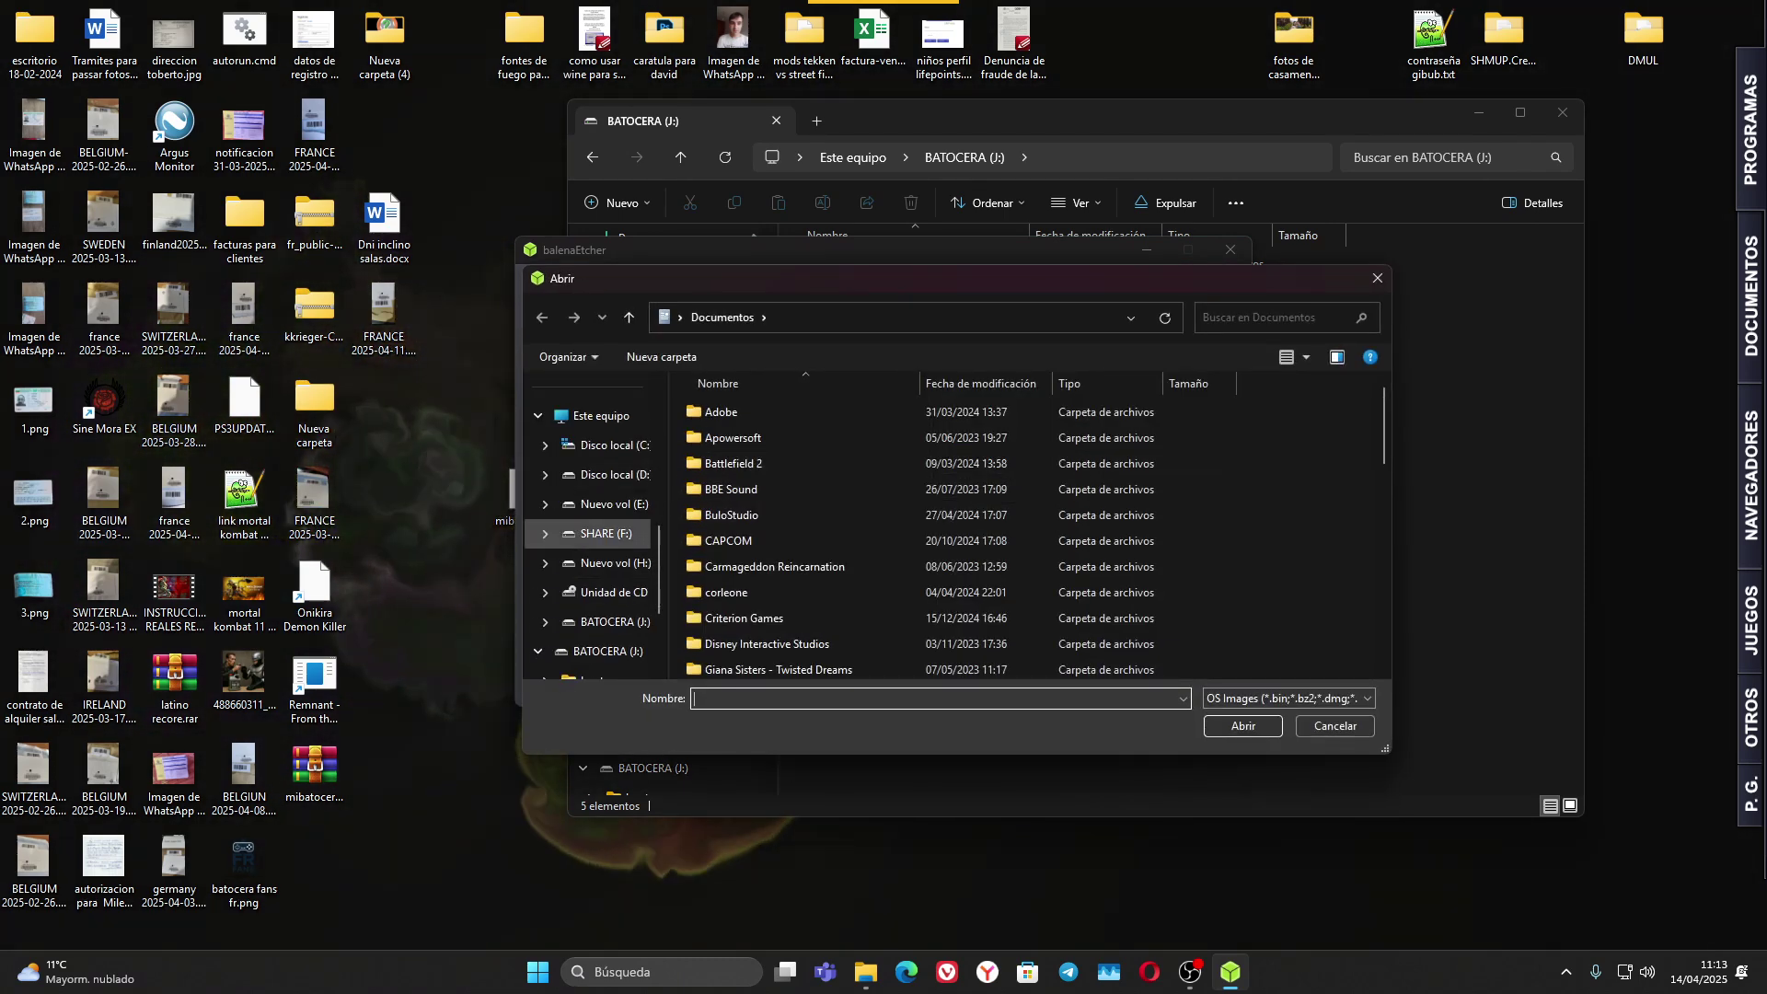
pyautogui.click(612, 503)
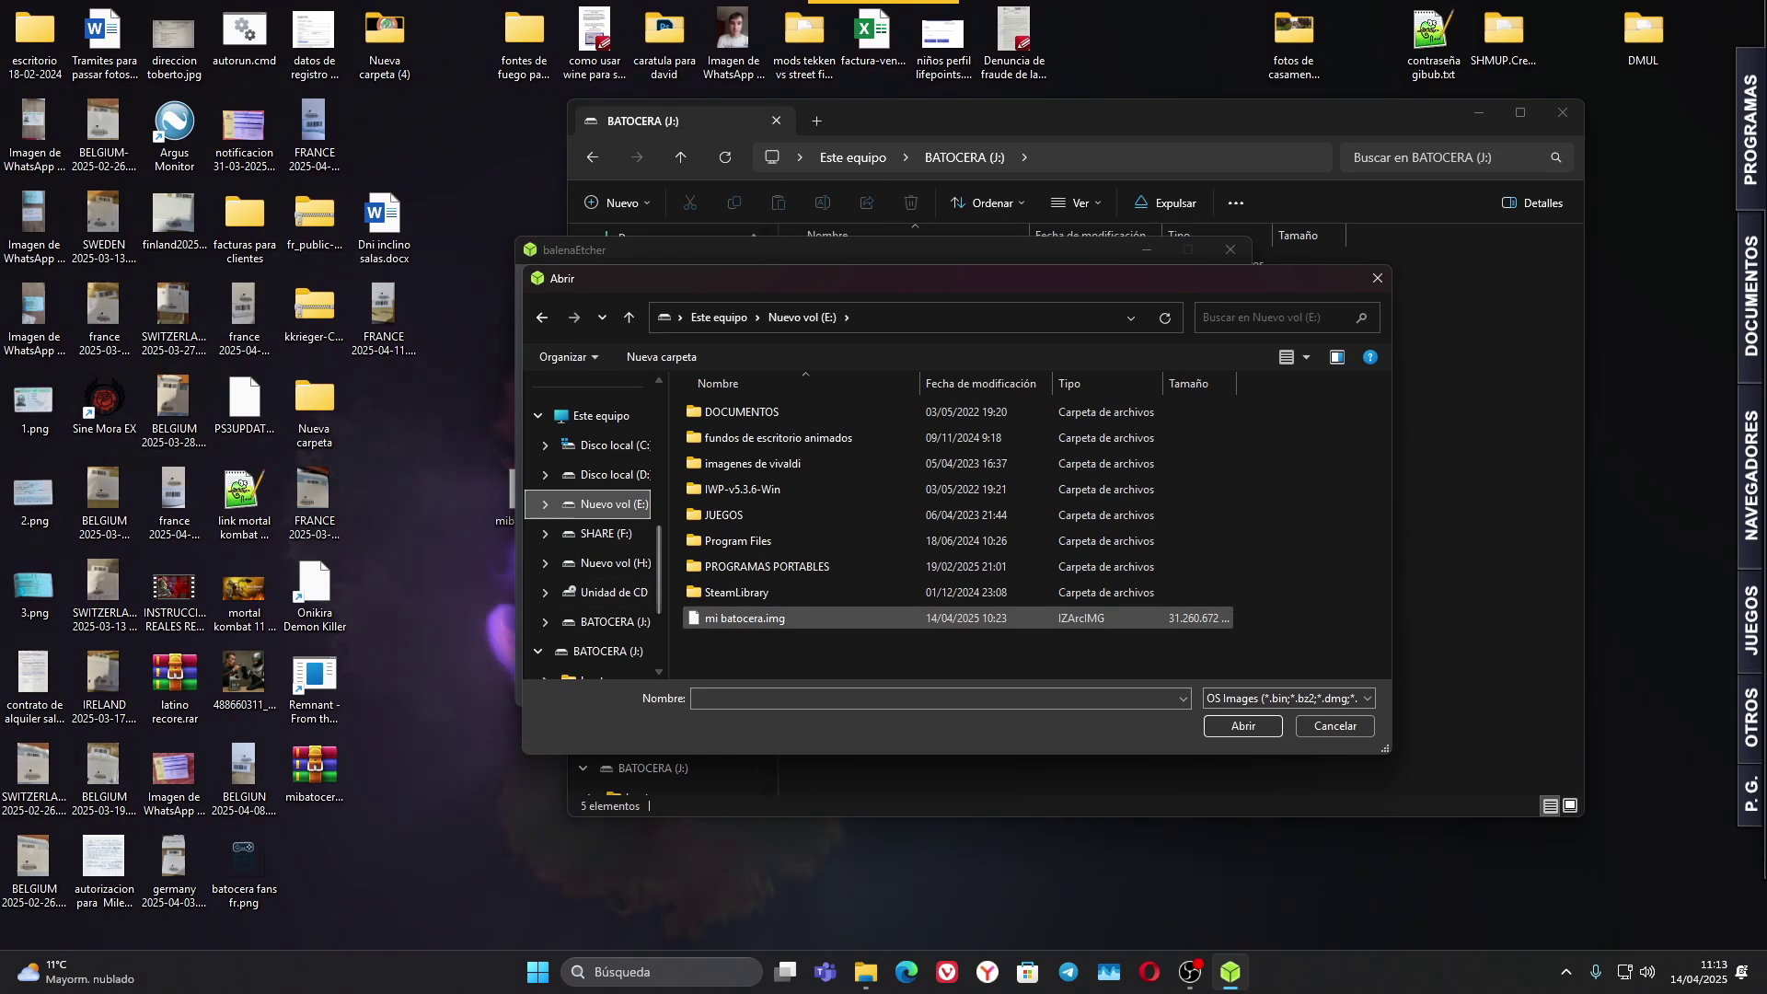
pyautogui.doubleClick(745, 618)
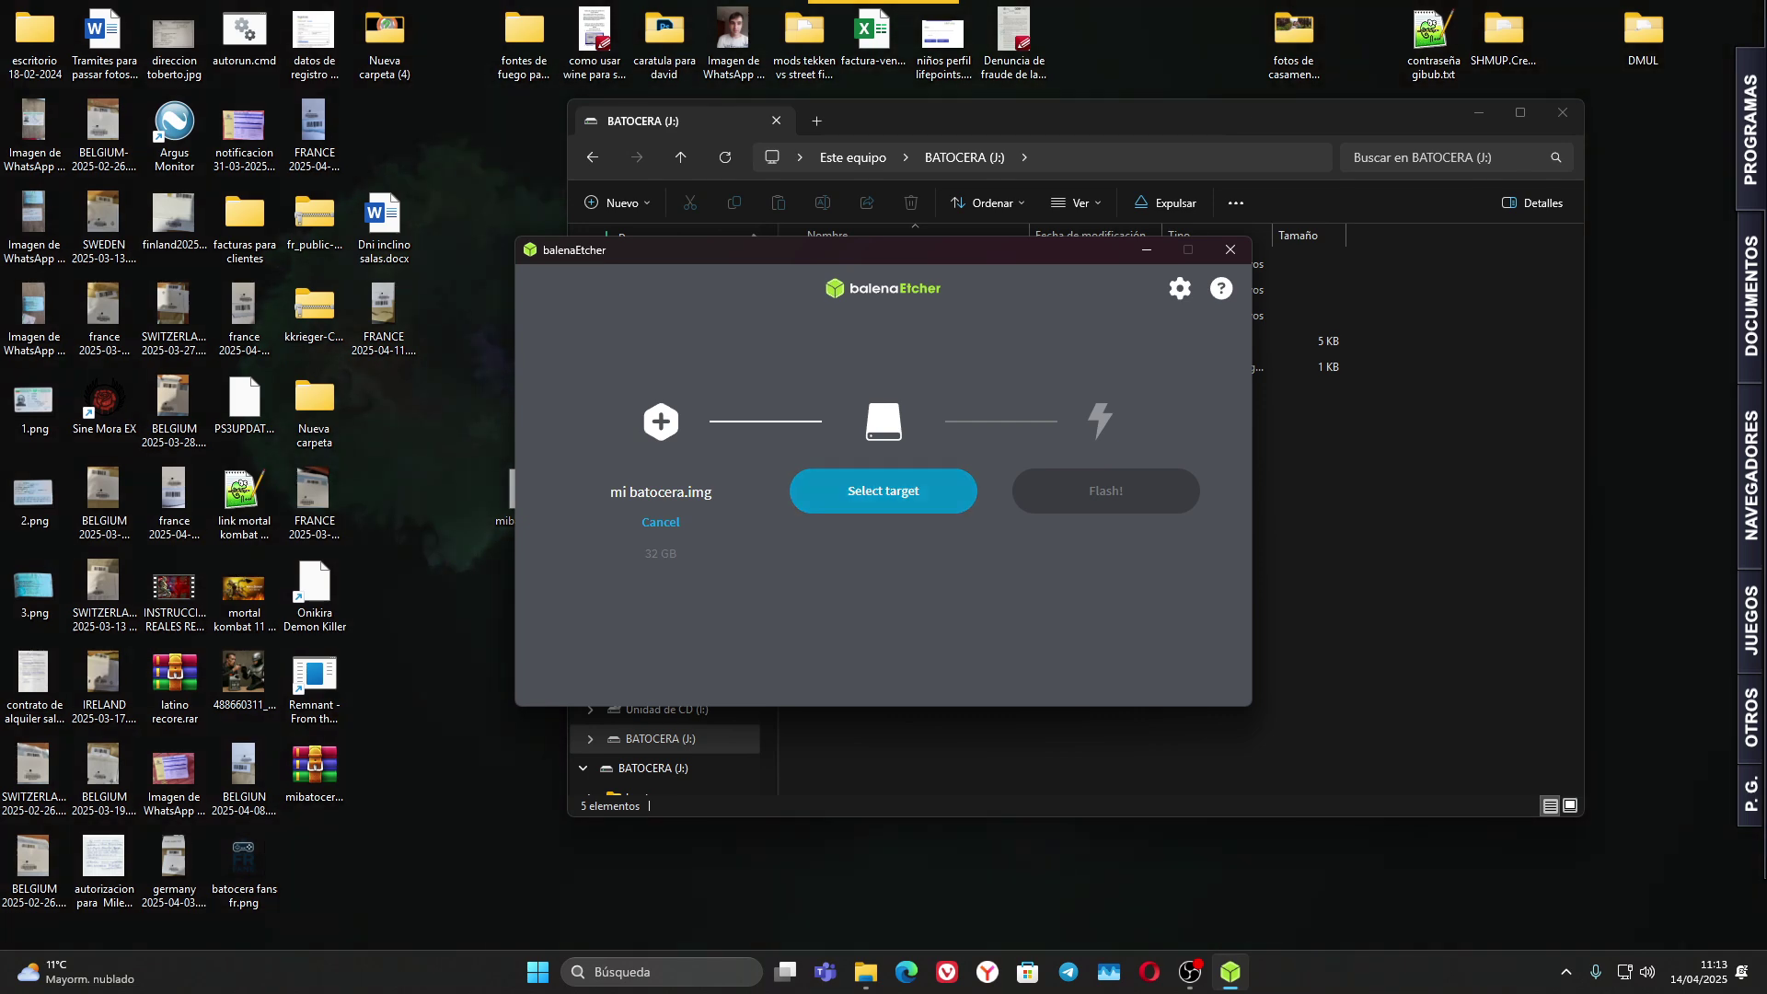
# Step: Choose the Generic- SD/MMC USB Device at J:\ as the flash target and confirm the selection
pyautogui.click(883, 490)
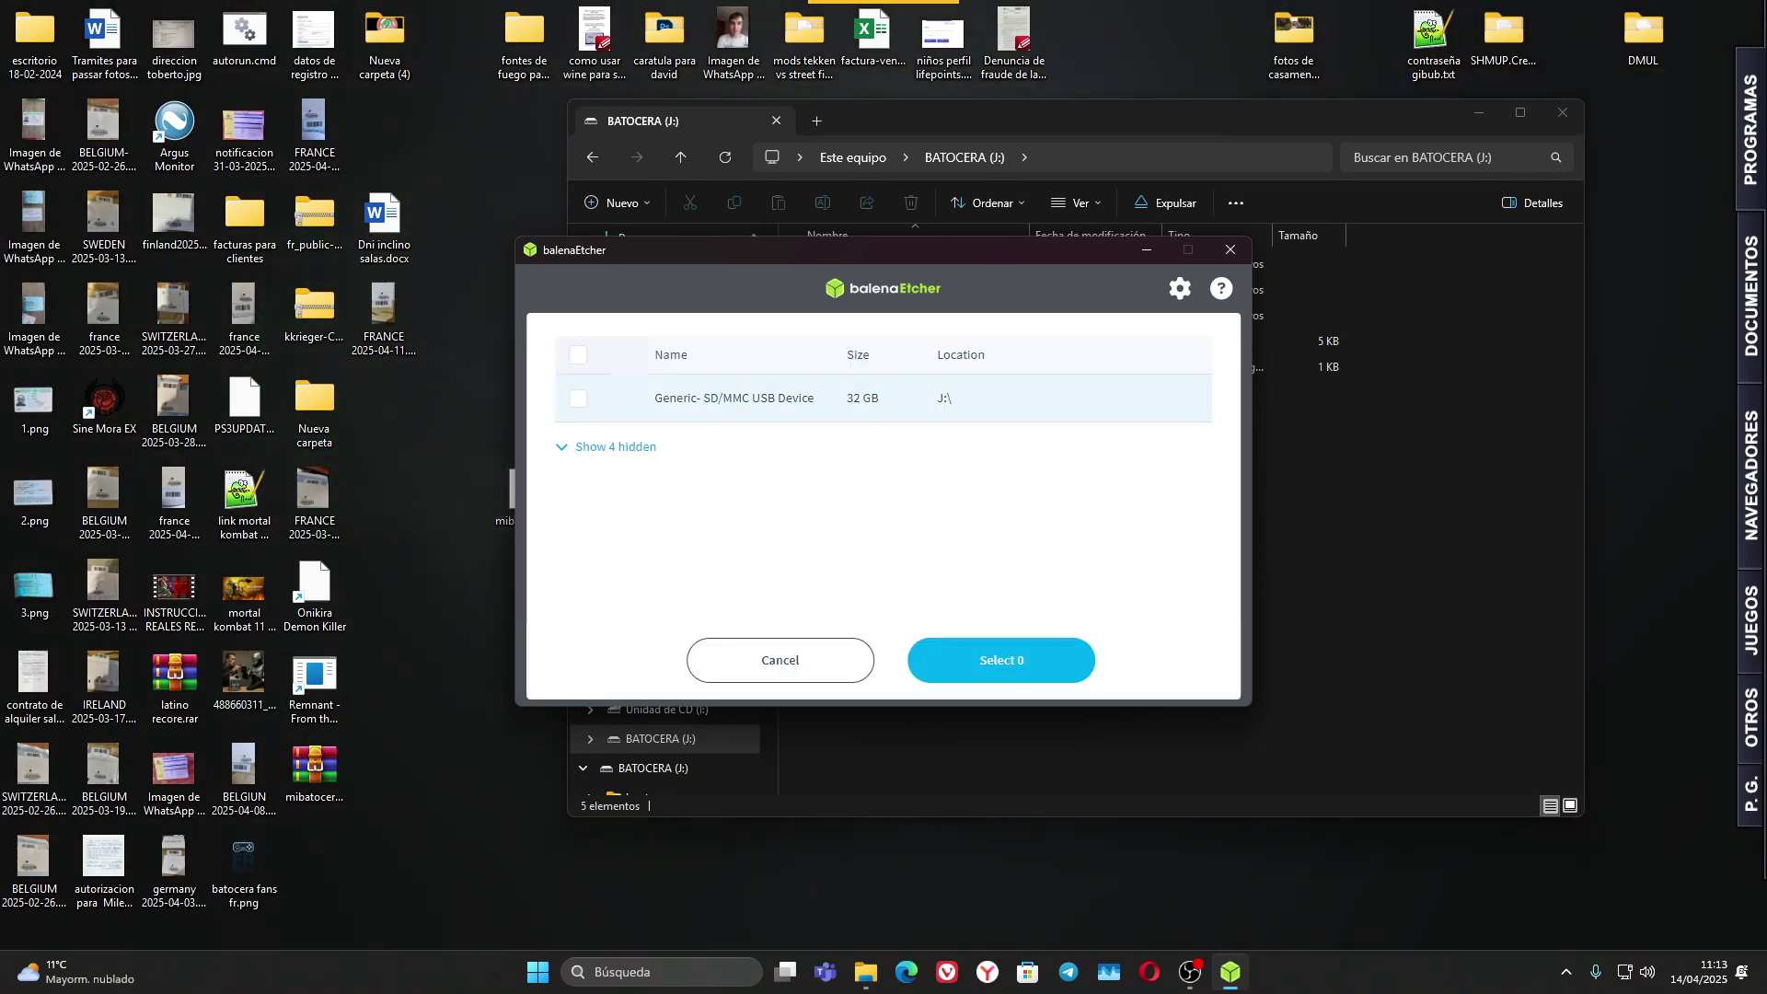
pyautogui.click(578, 398)
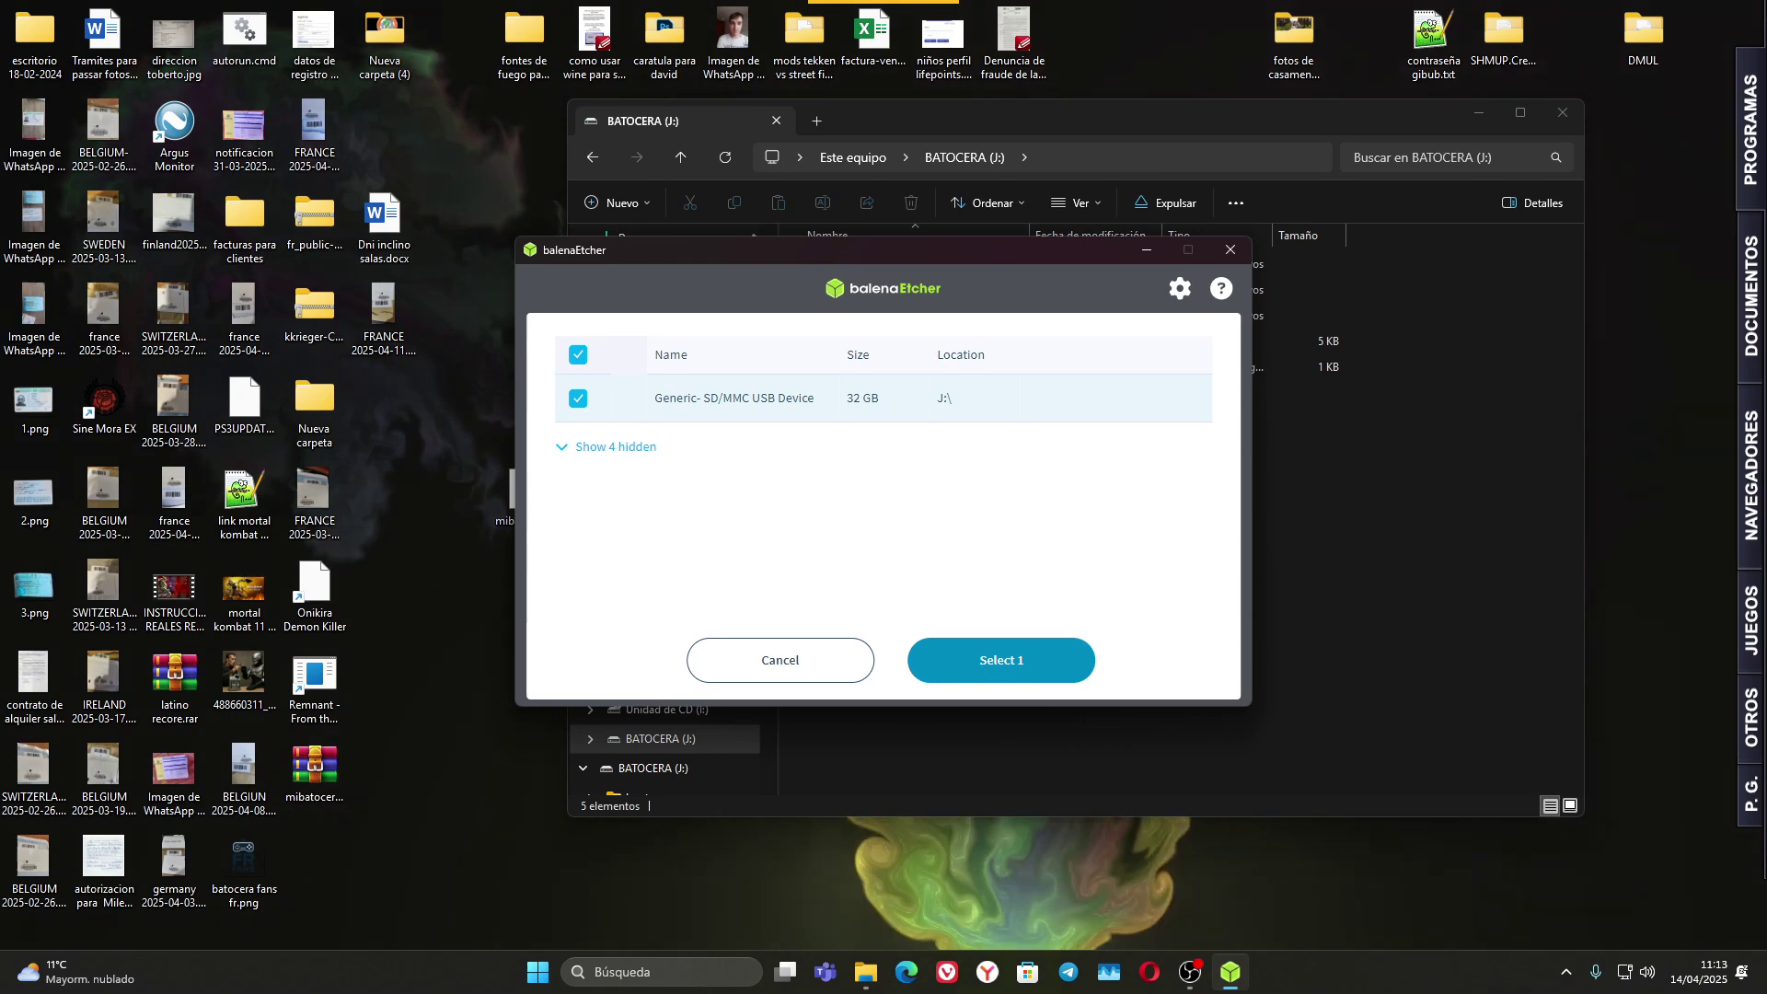
pyautogui.press('Return')
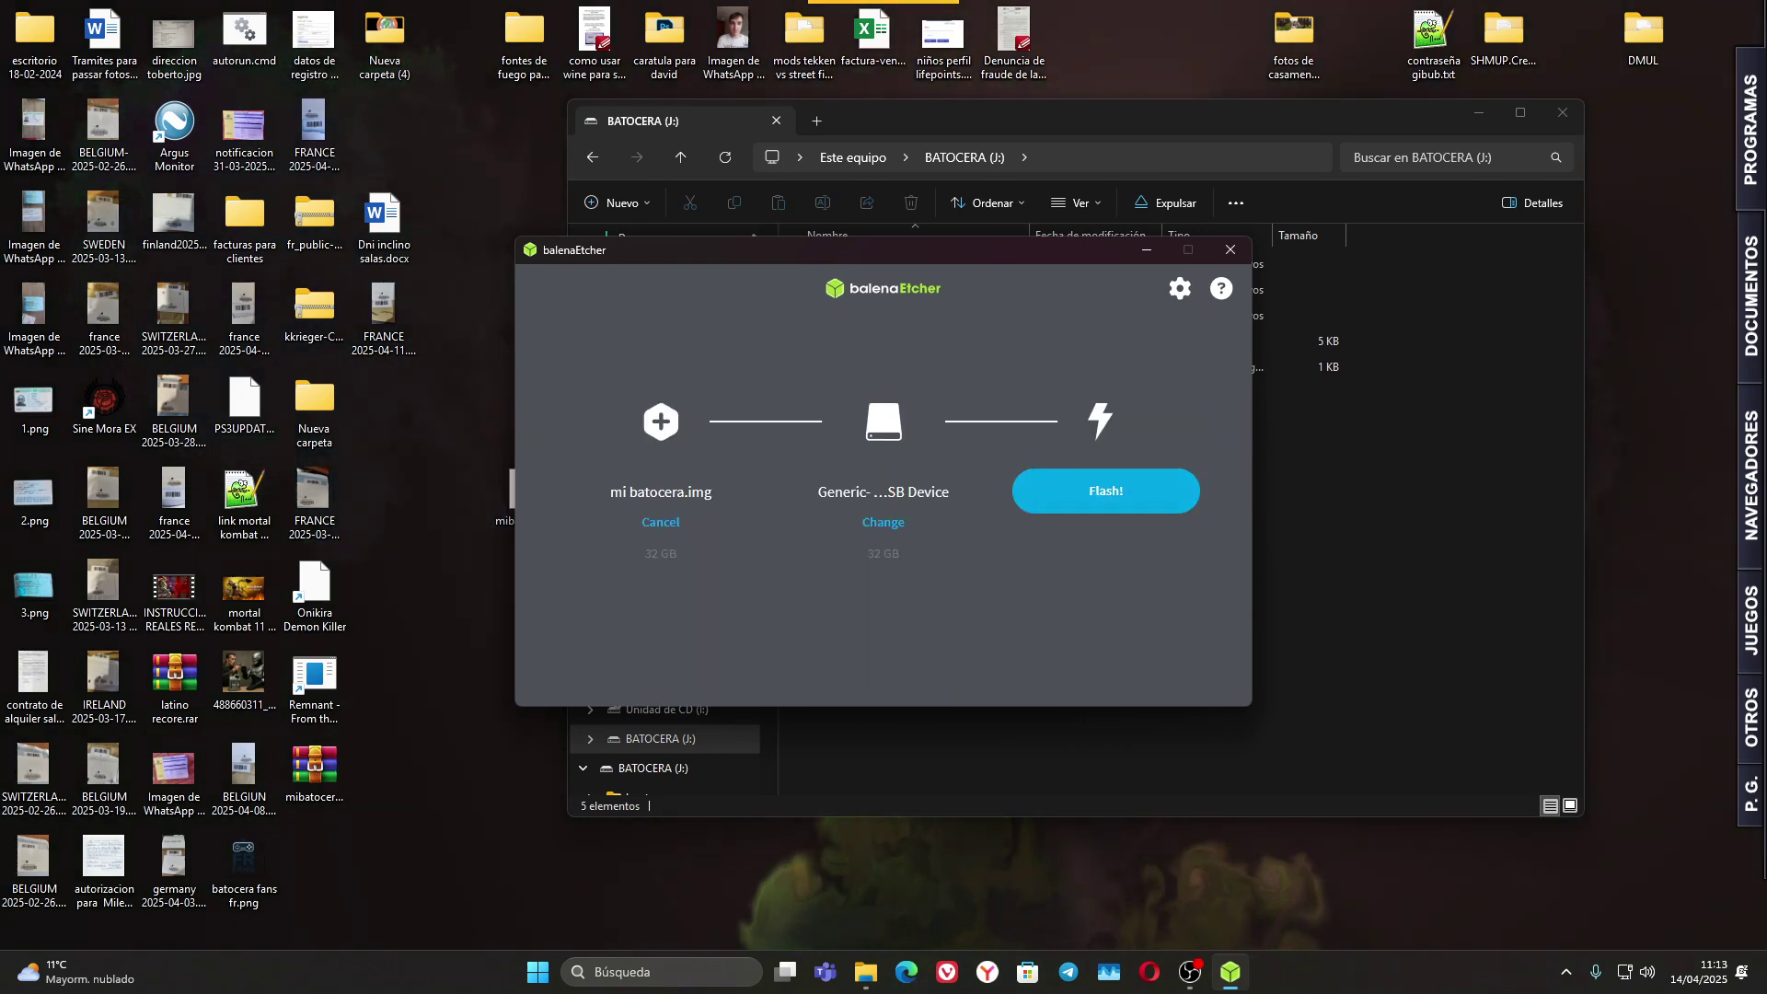